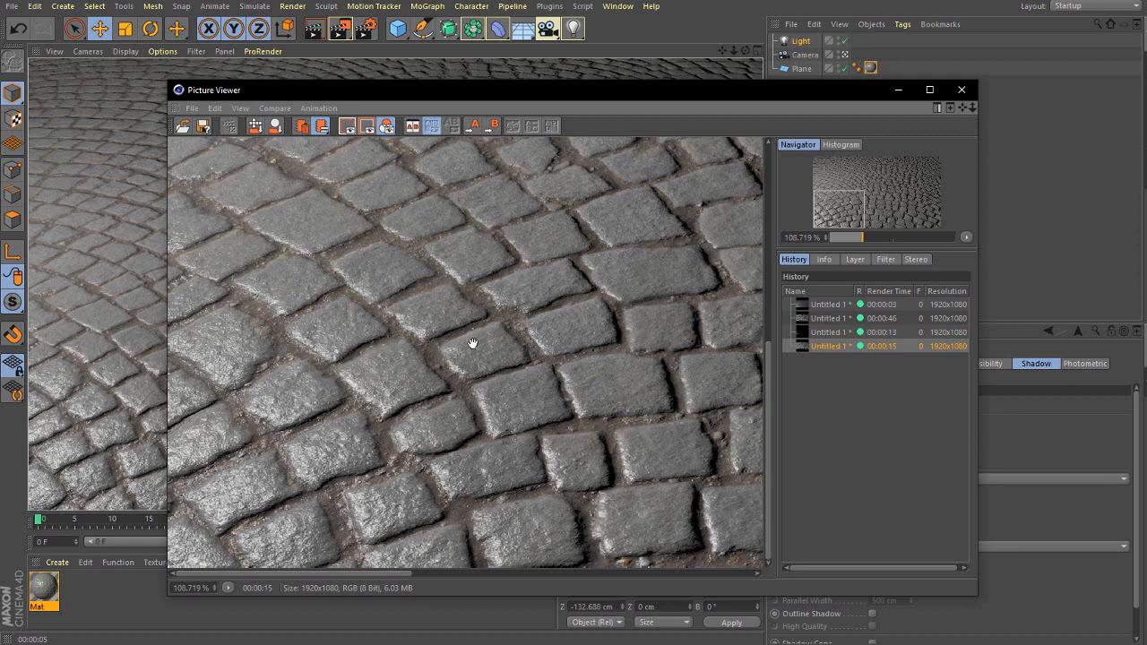
Inspect the lower-left area of the finished cobblestone render up close, and minimize the Picture Viewer
{"action": "scroll", "coordinate": [396, 423], "scroll_direction": "up", "scroll_amount": 1}
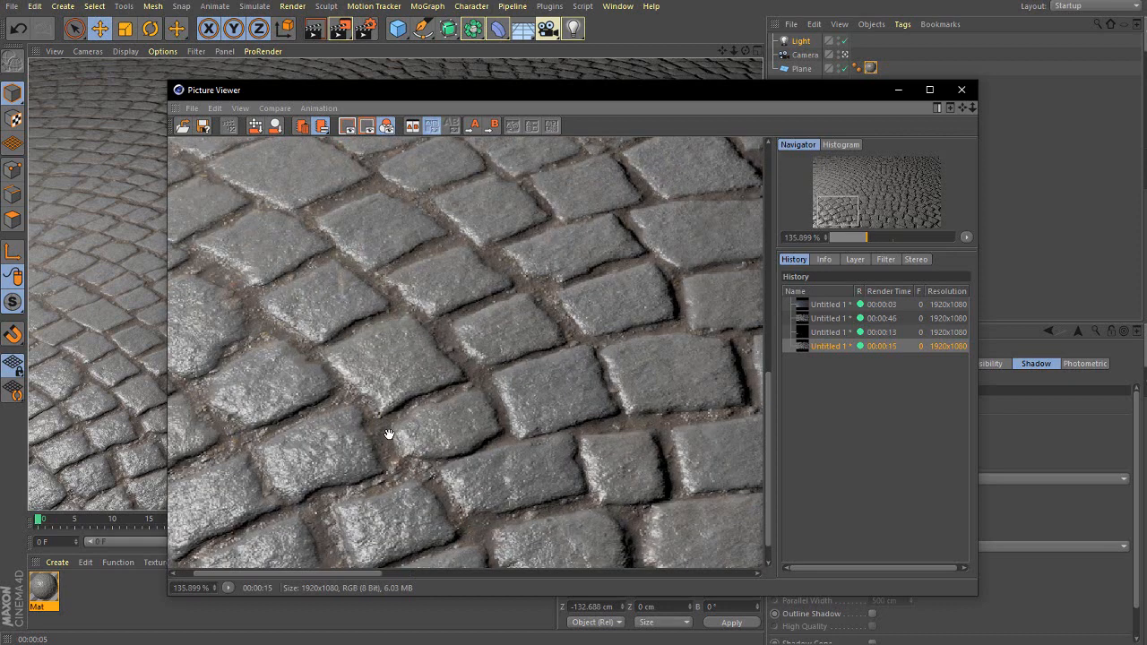
{"action": "scroll", "coordinate": [385, 435], "scroll_direction": "up", "scroll_amount": 1}
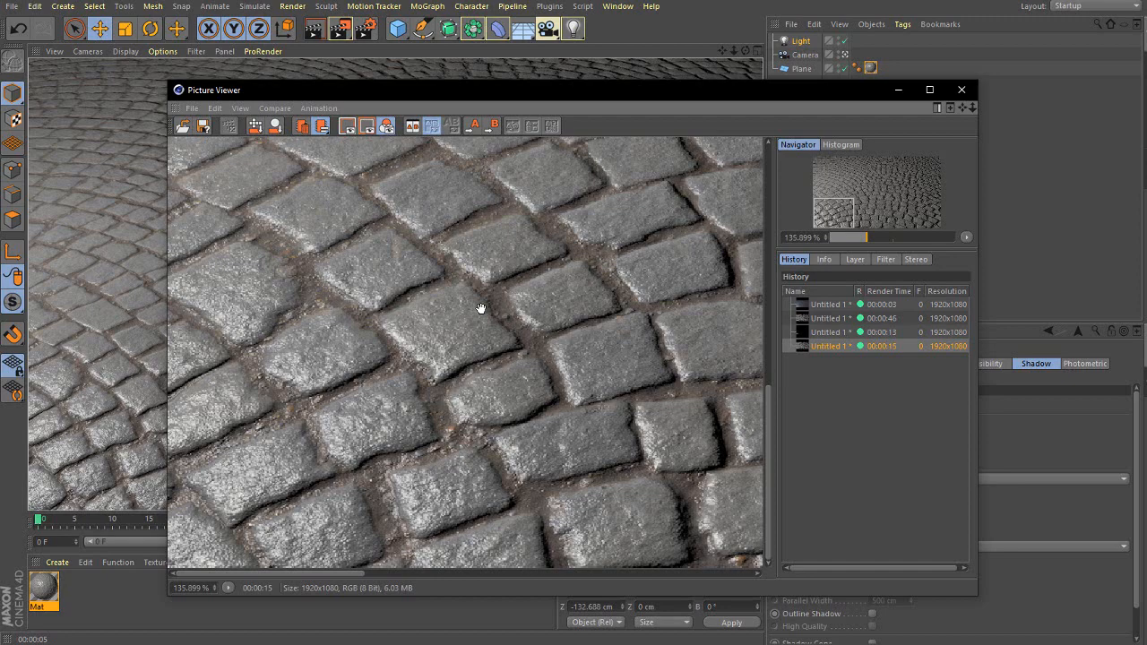
{"action": "left_click", "coordinate": [899, 90]}
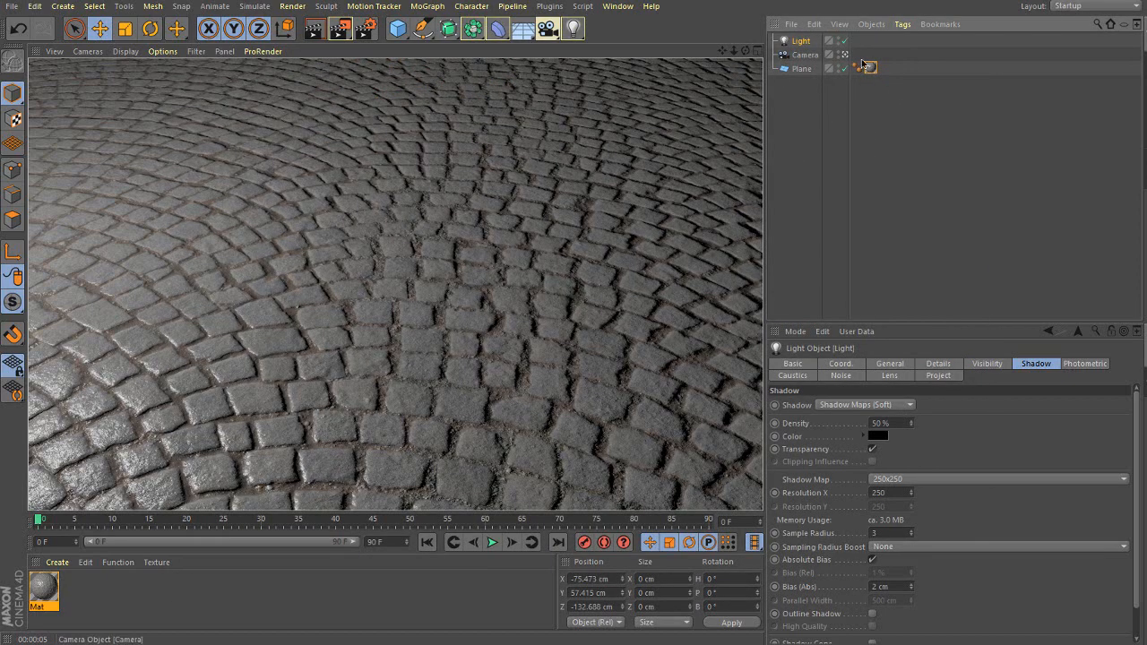
{"action": "left_click_drag", "start_coordinate": [864, 63], "coordinate": [868, 68]}
{"action": "left_click", "coordinate": [869, 69]}
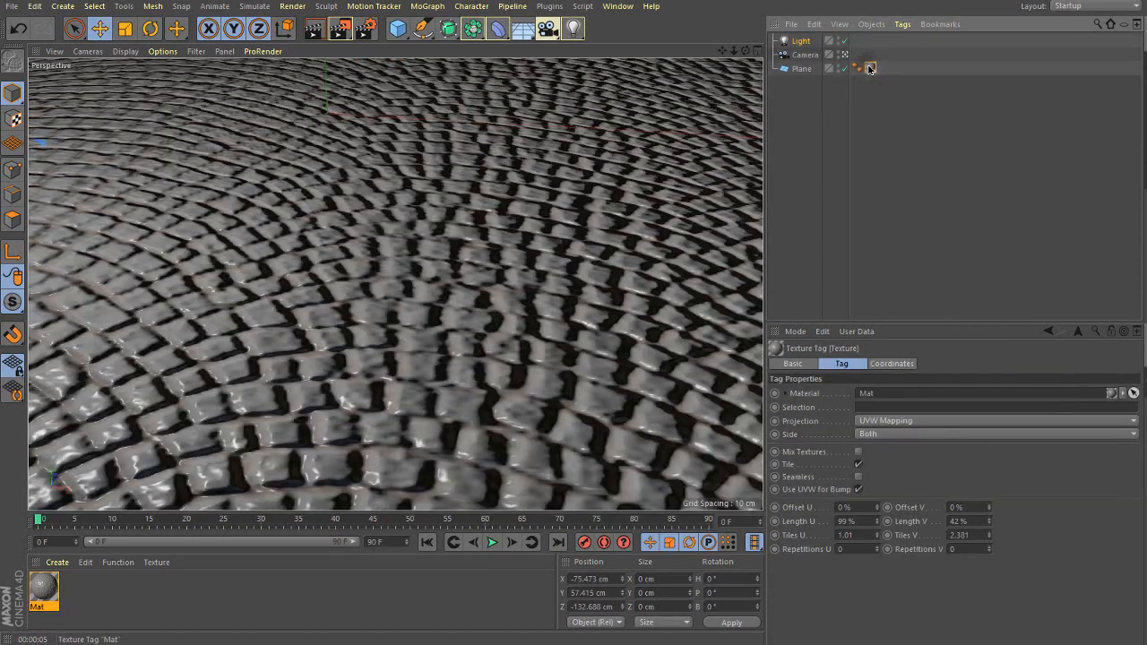
{"action": "key", "text": "Delete"}
{"action": "left_click", "coordinate": [18, 27]}
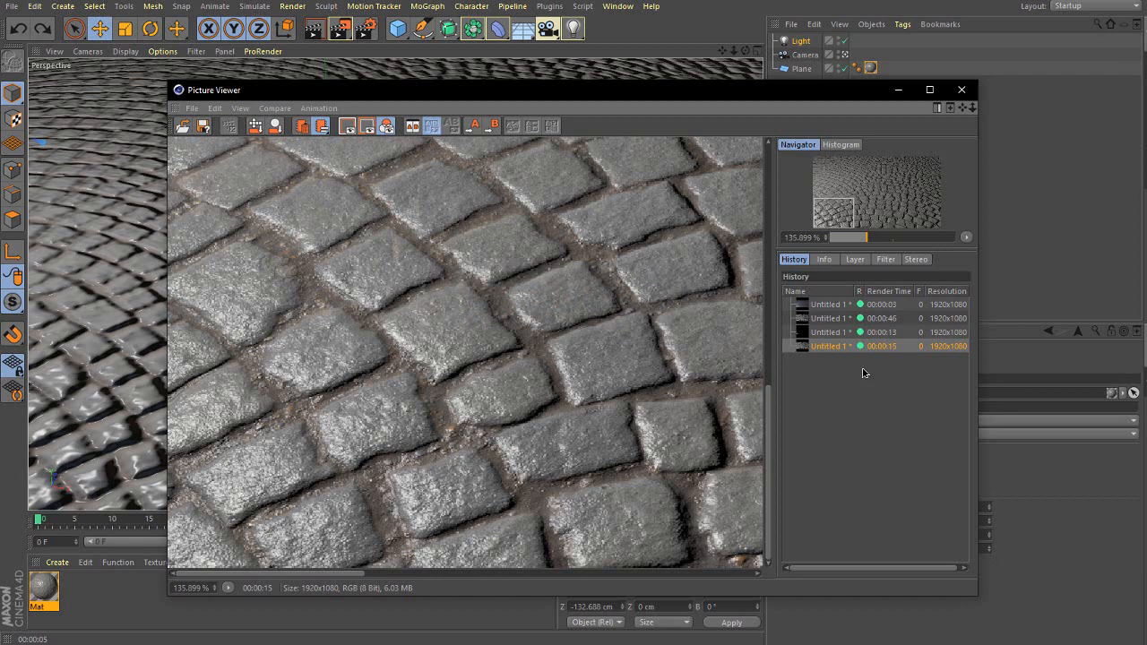
Examine the stone relief and highlights in the latest cobblestone render, and put the Picture Viewer away
{"action": "scroll", "coordinate": [474, 389], "scroll_direction": "down", "scroll_amount": 1}
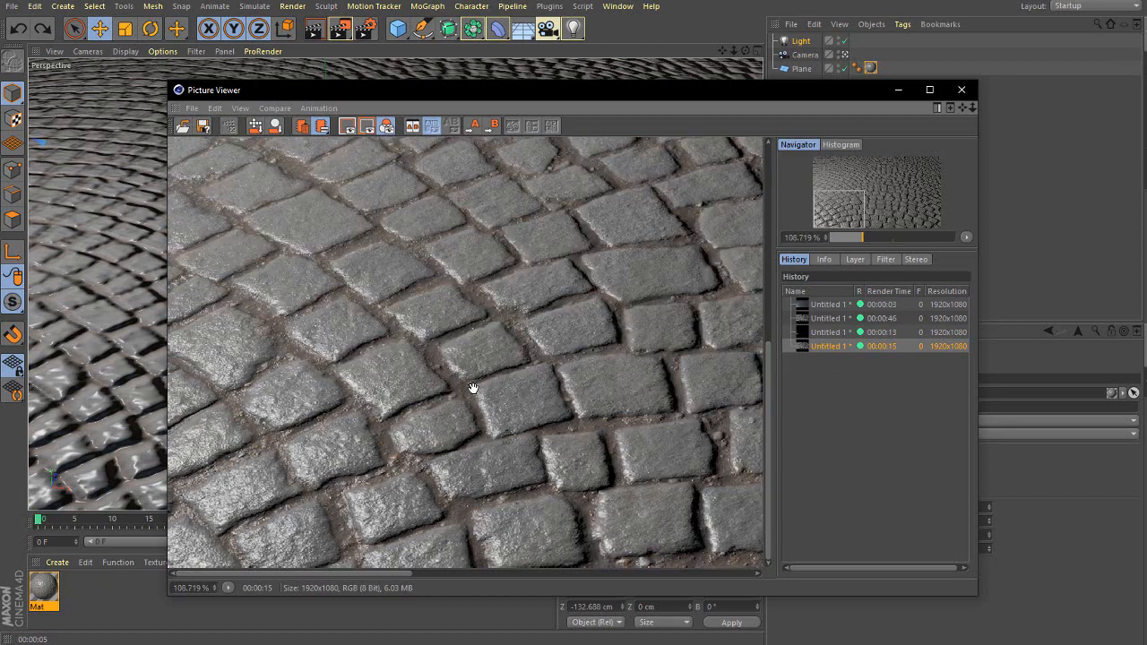
{"action": "scroll", "coordinate": [474, 389], "scroll_direction": "up", "scroll_amount": 1}
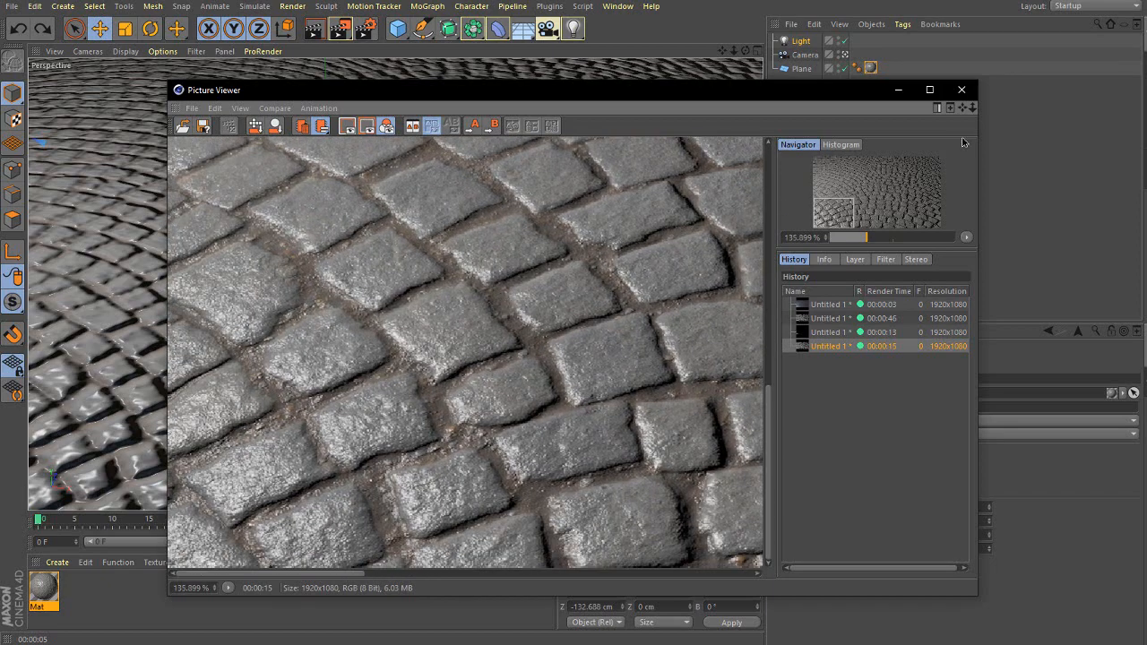
{"action": "left_click", "coordinate": [899, 90]}
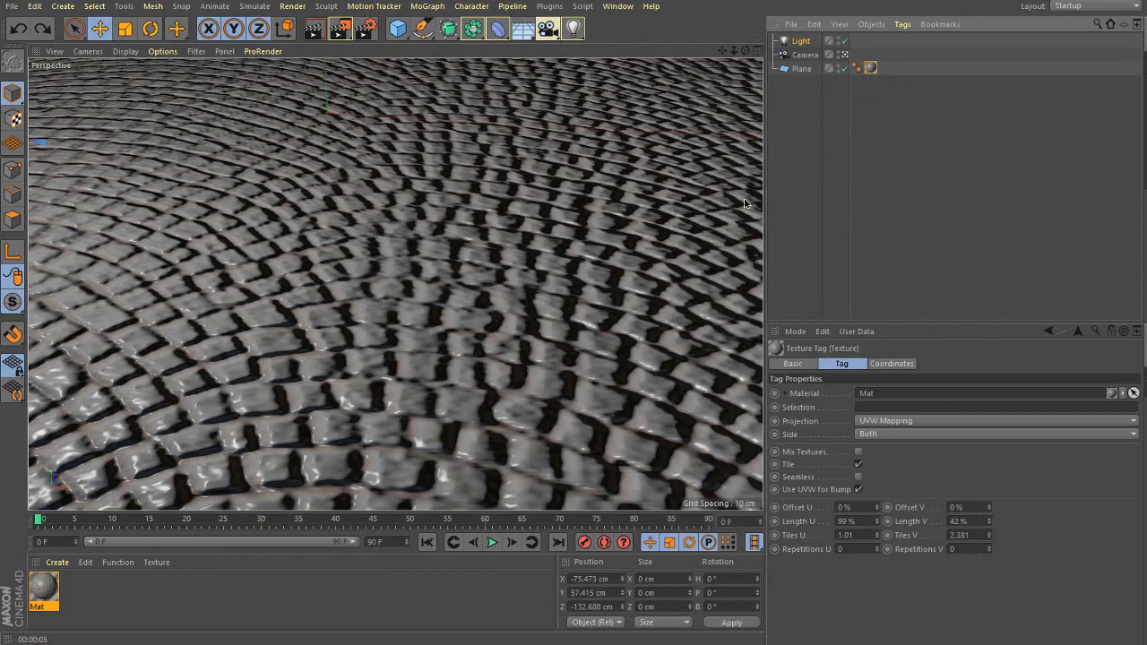
Add a Null object and move the plane's existing cobblestone material tag onto it
{"action": "left_click", "coordinate": [873, 70]}
{"action": "left_click_drag", "start_coordinate": [872, 70], "coordinate": [874, 39]}
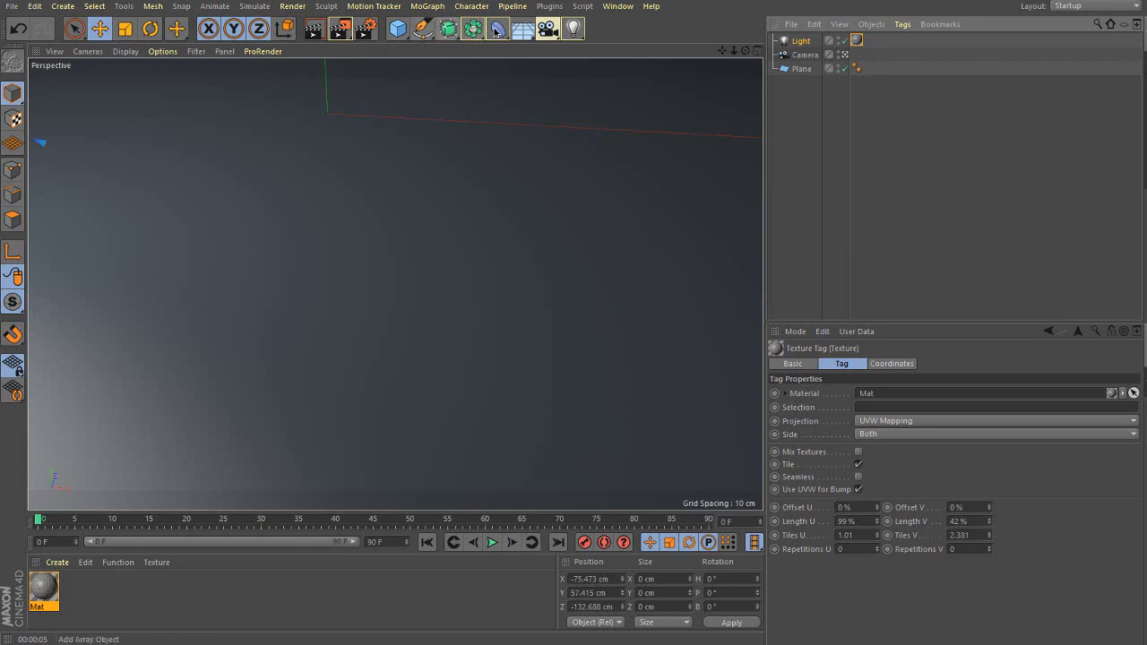
{"action": "left_click_drag", "start_coordinate": [398, 28], "coordinate": [432, 45]}
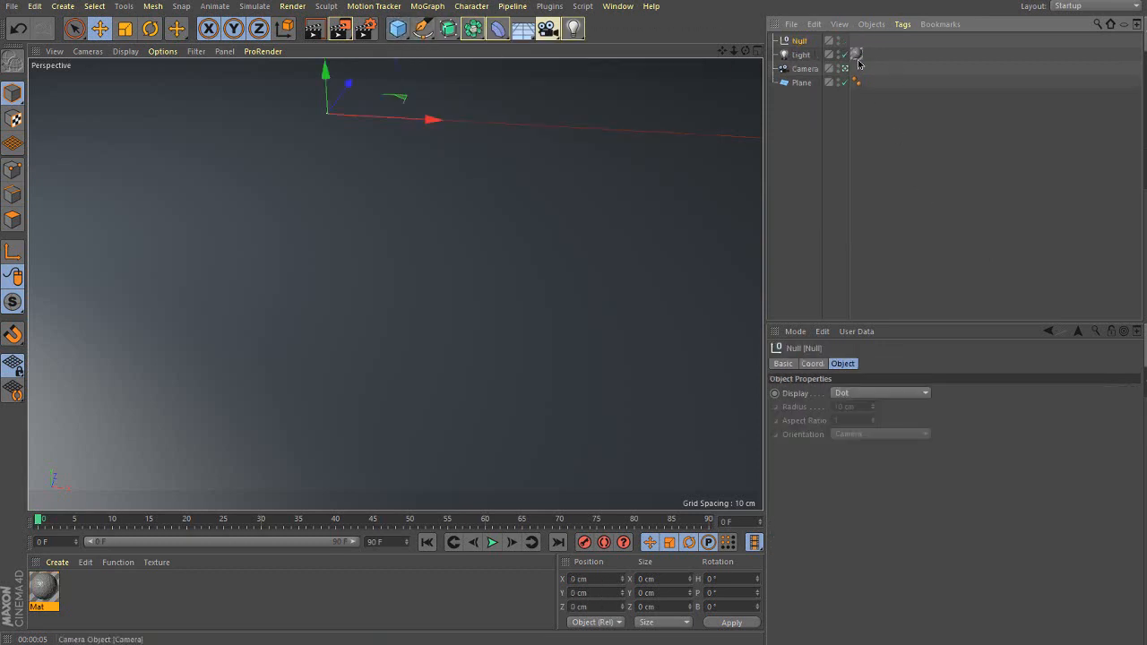
{"action": "left_click_drag", "start_coordinate": [830, 44], "coordinate": [831, 42]}
{"action": "left_click", "coordinate": [800, 193]}
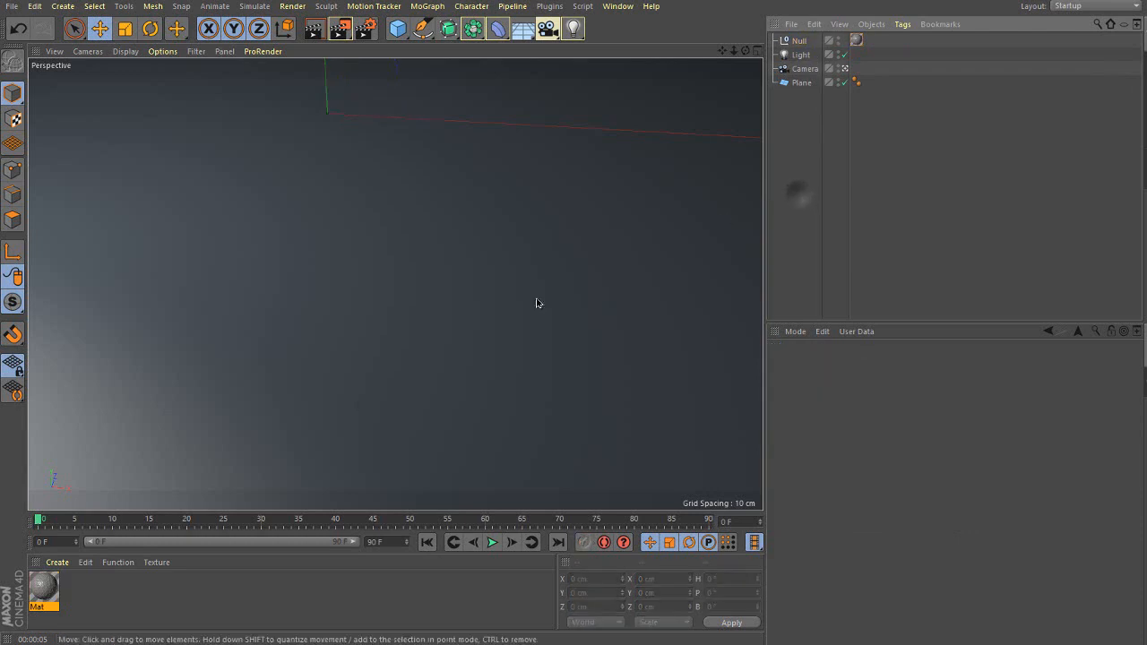
{"action": "double_click", "coordinate": [162, 623]}
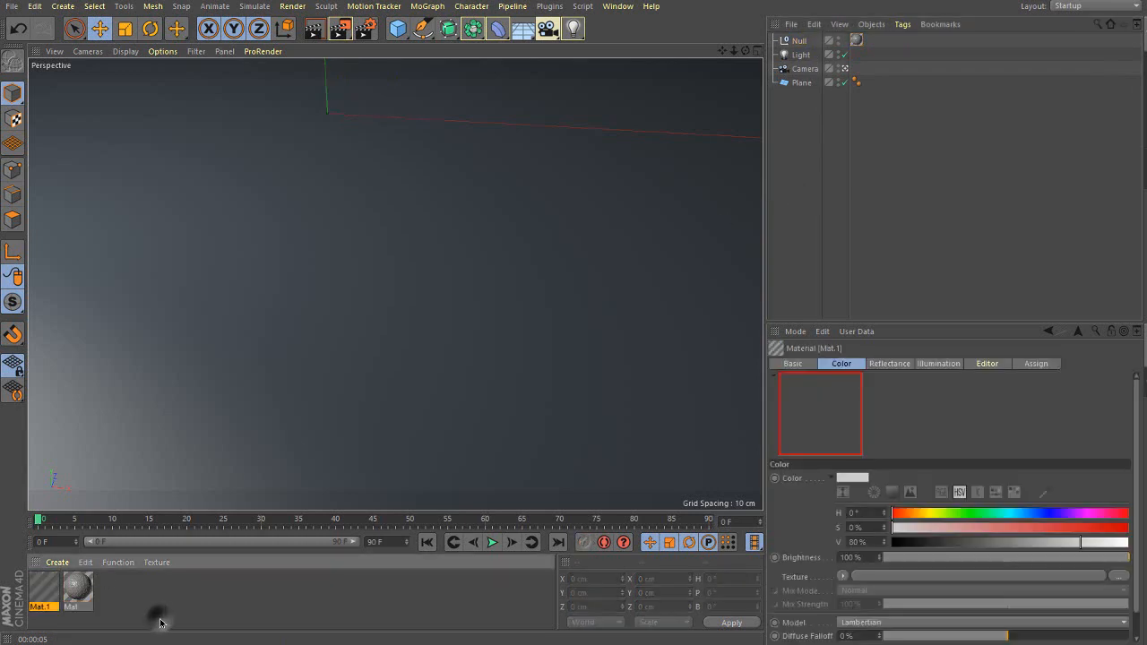
{"action": "left_click", "coordinate": [45, 594]}
{"action": "key", "text": "Delete"}
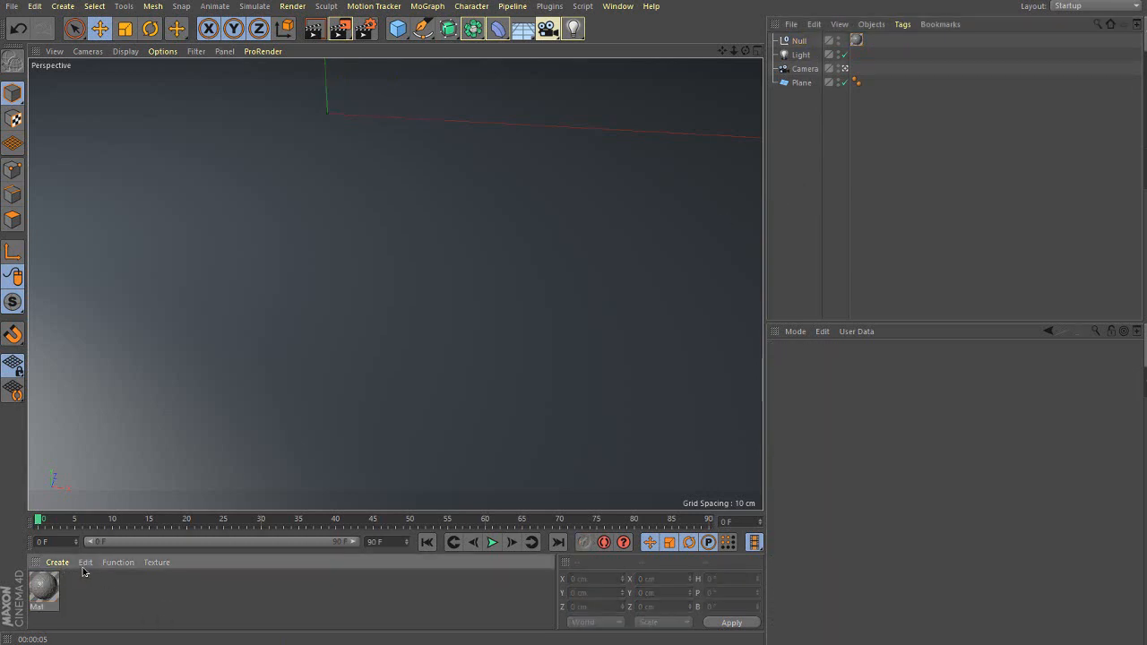
Create a new standard material and open it in the Material Editor
{"action": "left_click", "coordinate": [83, 566]}
{"action": "mouse_move", "coordinate": [62, 566]}
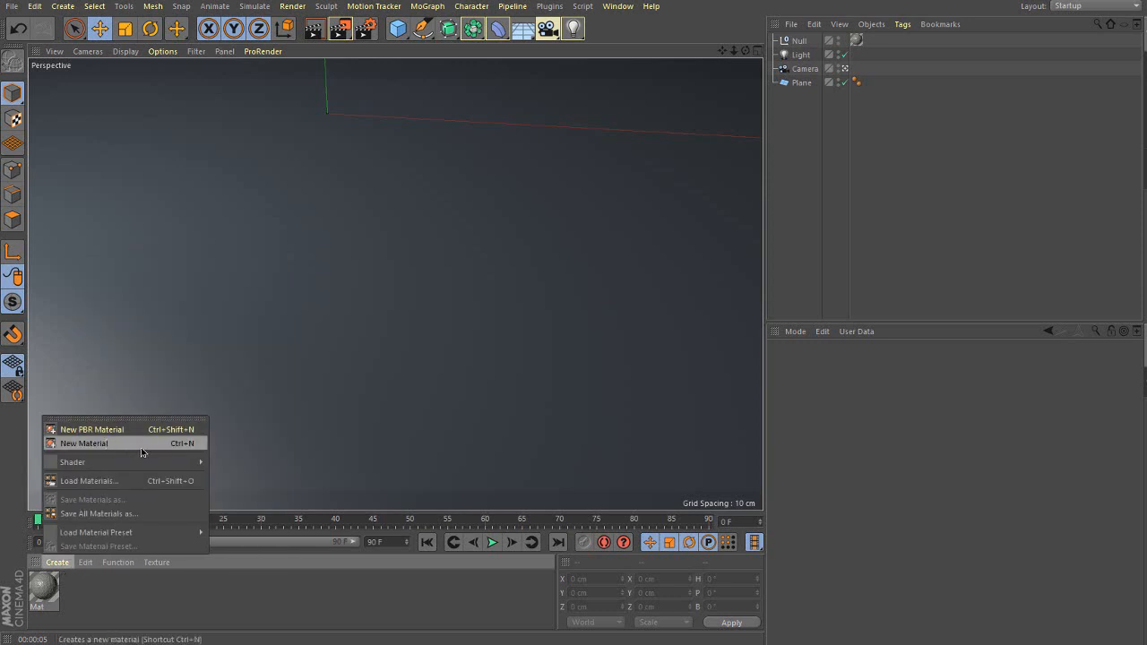
{"action": "left_click", "coordinate": [109, 444]}
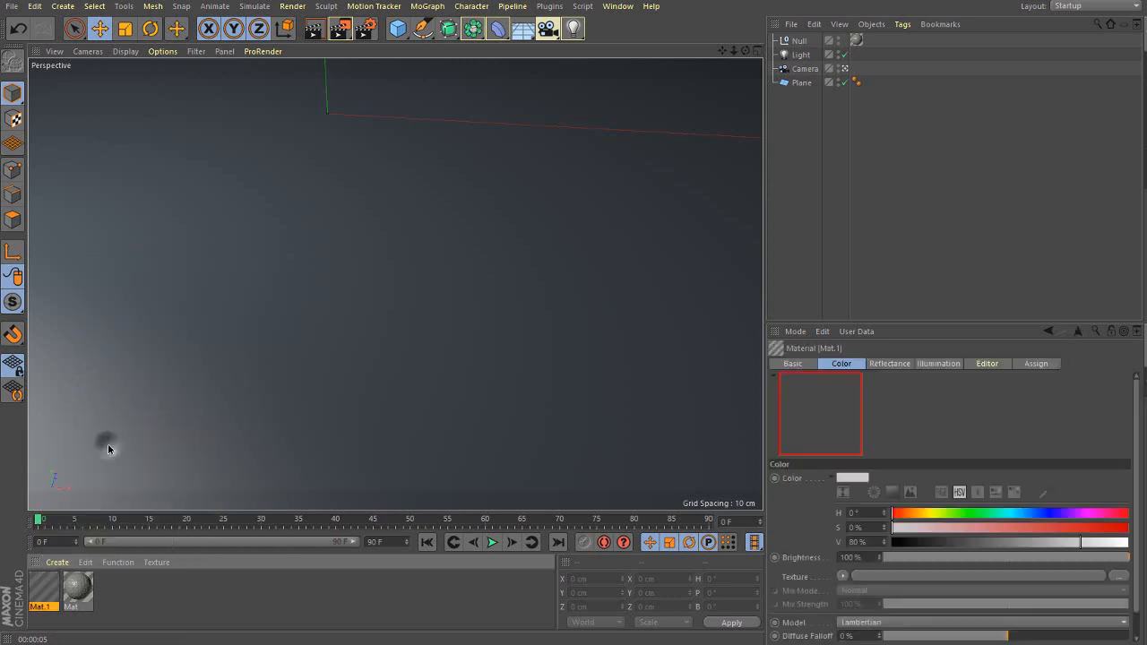
{"action": "double_click", "coordinate": [43, 587]}
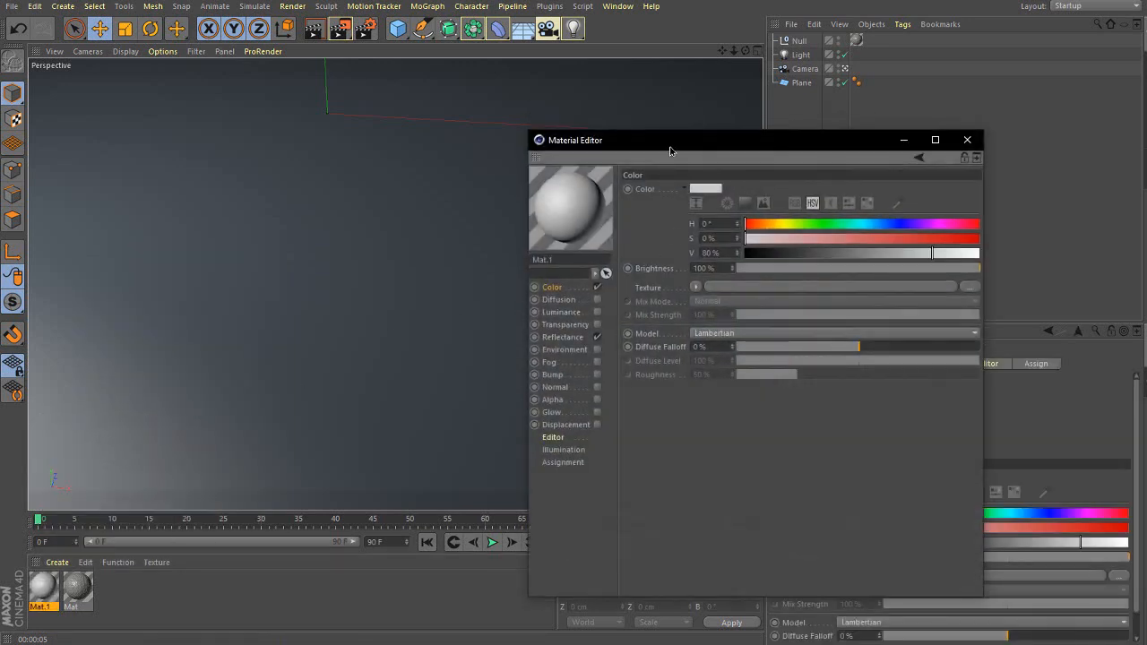
{"action": "left_click_drag", "start_coordinate": [669, 148], "coordinate": [462, 145]}
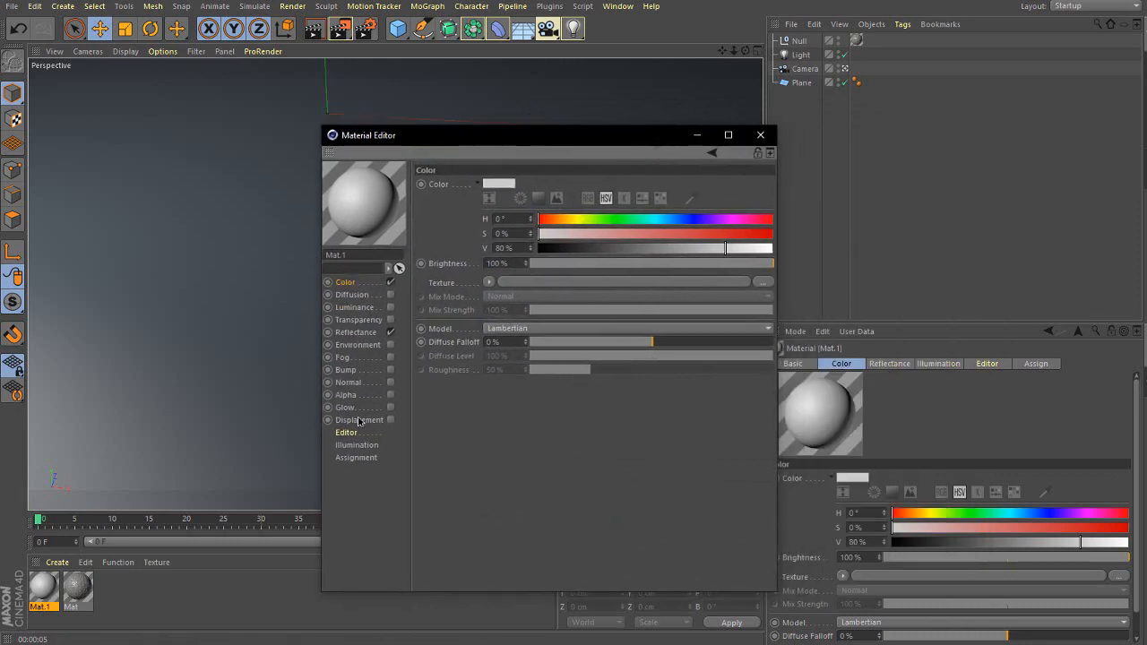
Browse for a texture for the material's Color channel and compare the COL_VAR1 and COL_VAR2 cobblestone images at full size
{"action": "left_click", "coordinate": [348, 285]}
{"action": "left_click", "coordinate": [763, 281]}
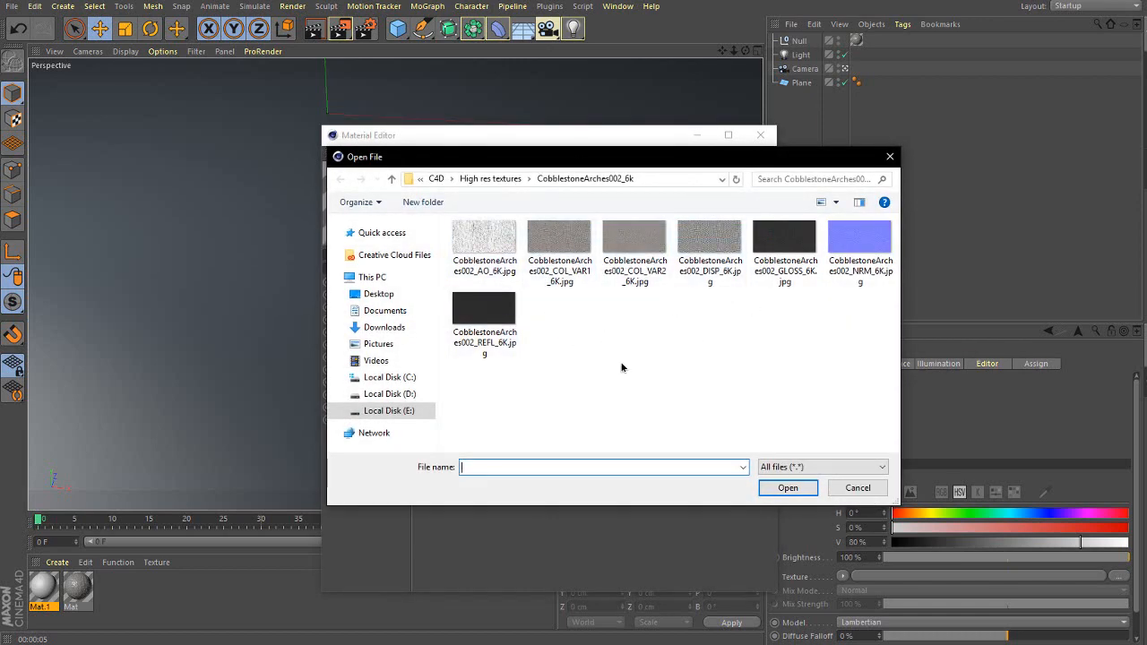
{"action": "left_click", "coordinate": [642, 250]}
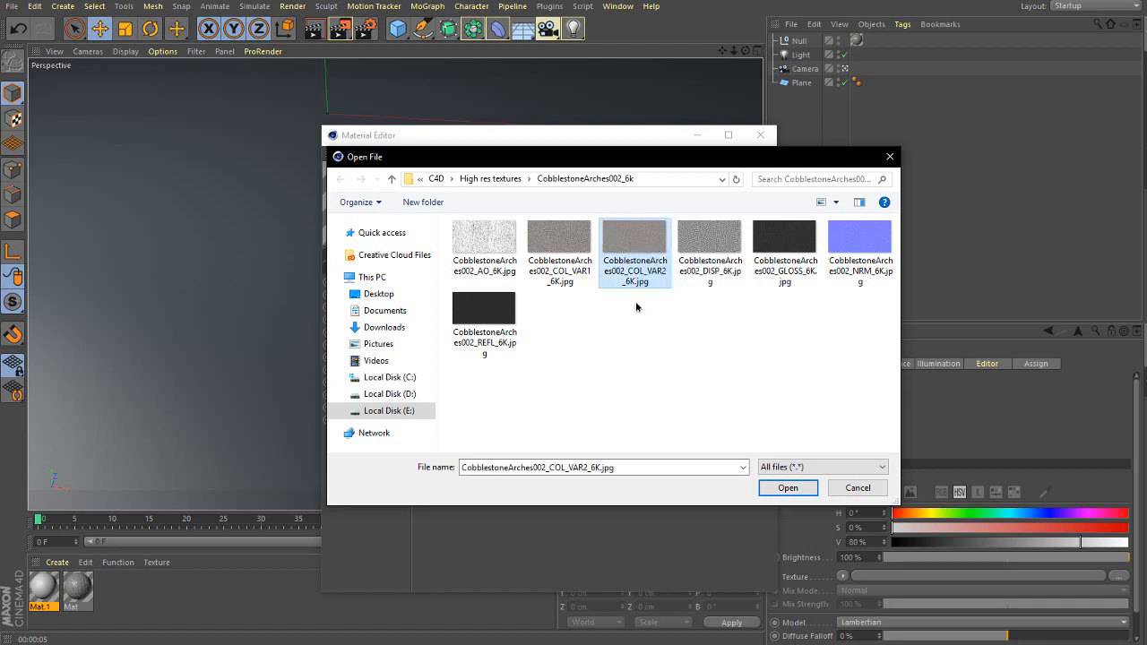
{"action": "right_click", "coordinate": [560, 244]}
{"action": "left_click", "coordinate": [594, 278]}
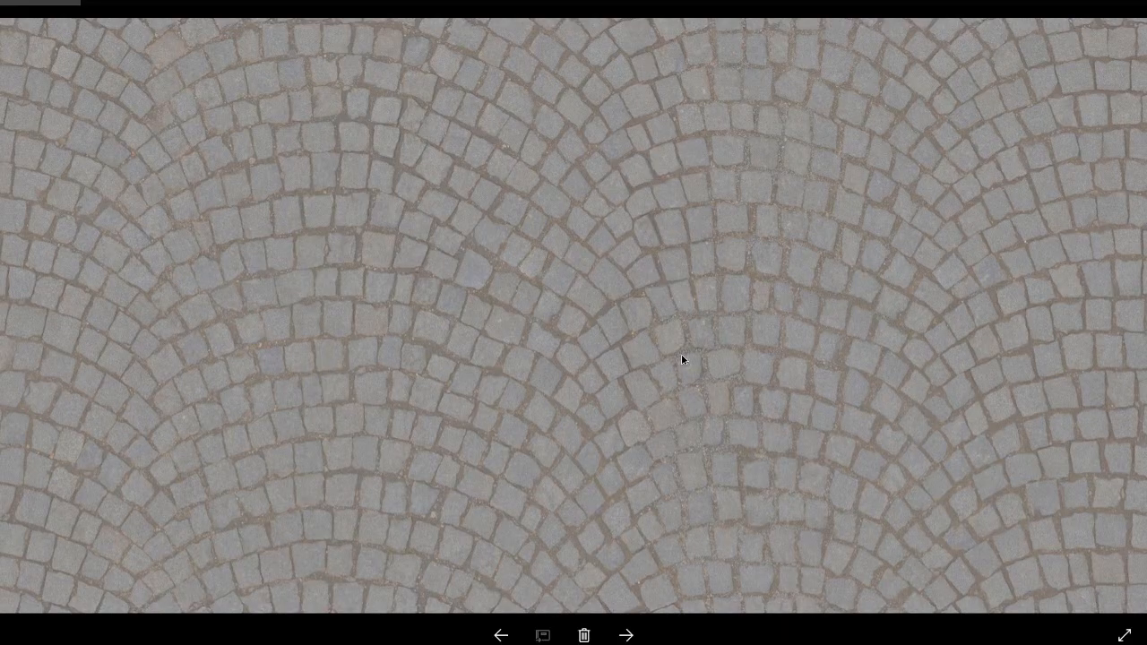
{"action": "key", "text": "Right"}
{"action": "key", "text": "Left"}
{"action": "left_click", "coordinate": [1131, 3]}
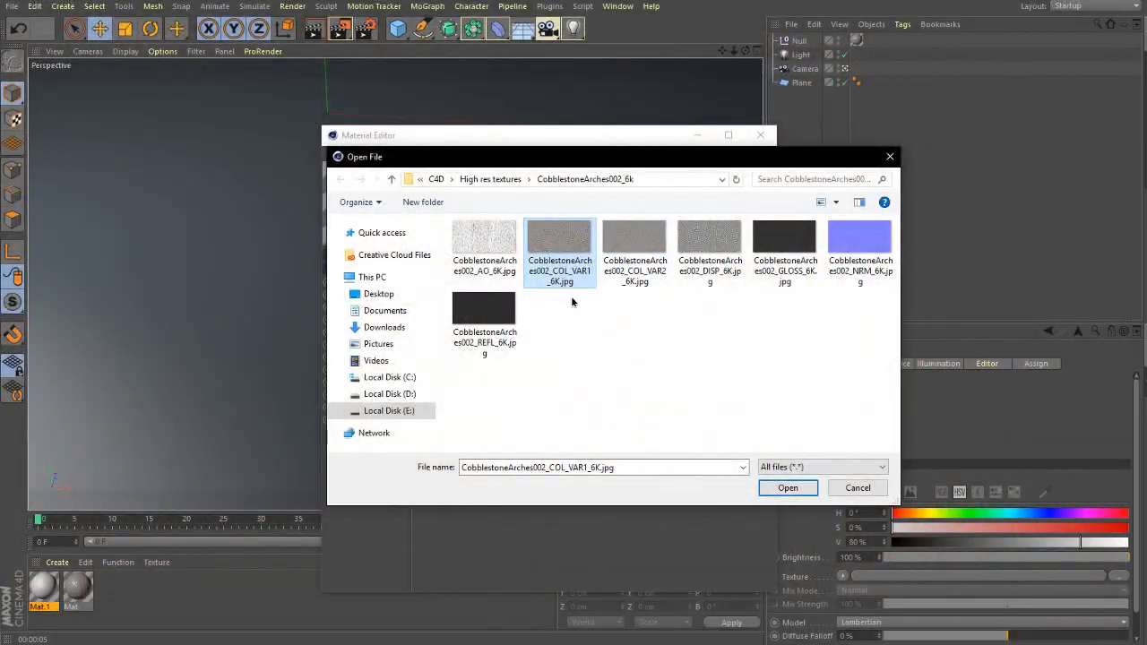
Load CobblestoneArches002_COL_VAR2_6K.jpg as the Color texture without copying it to the project location
{"action": "left_click", "coordinate": [628, 241]}
{"action": "left_click", "coordinate": [774, 487]}
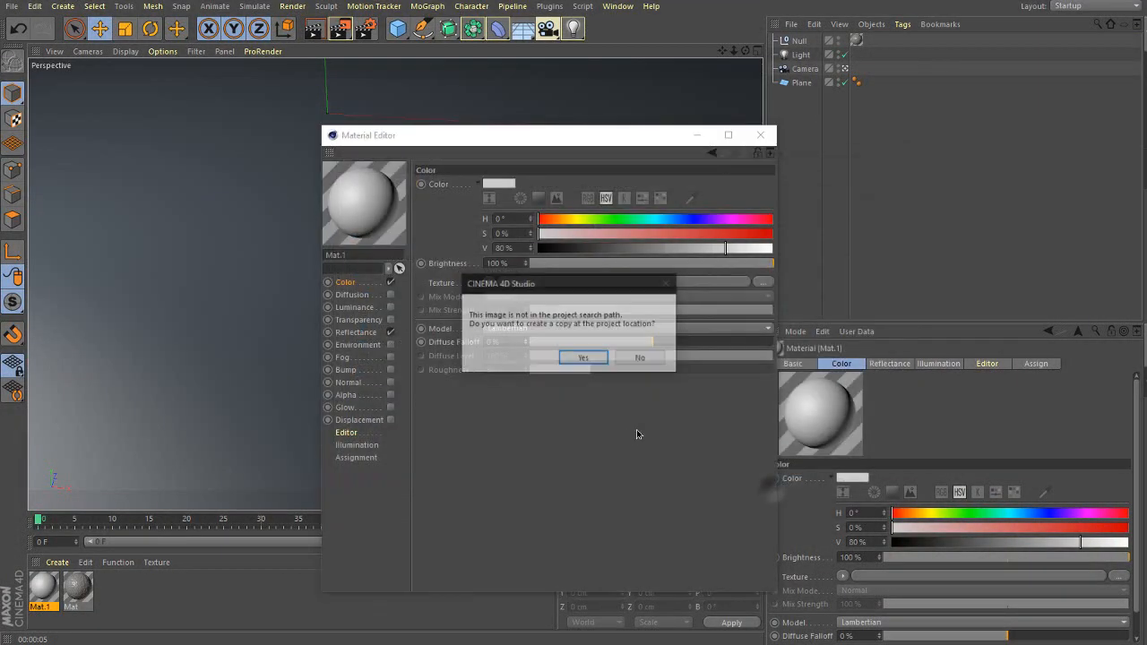
{"action": "left_click", "coordinate": [640, 358]}
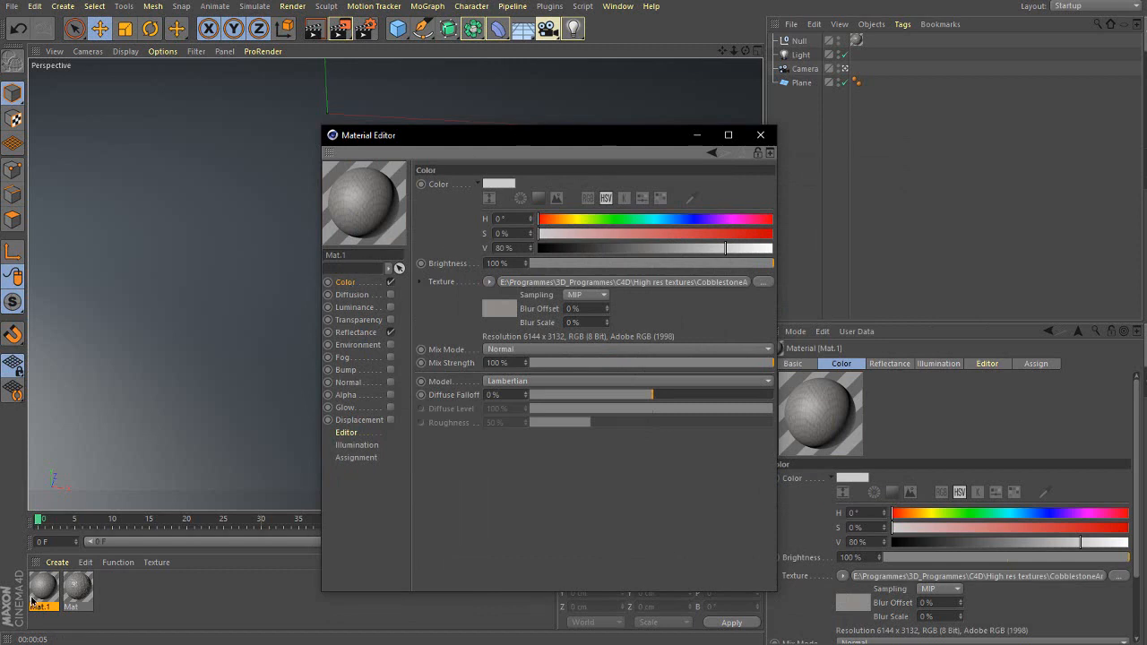
Apply the new Mat.1 material to the plane, close its editor and render the view as a preview
{"action": "left_click_drag", "start_coordinate": [40, 592], "coordinate": [807, 88]}
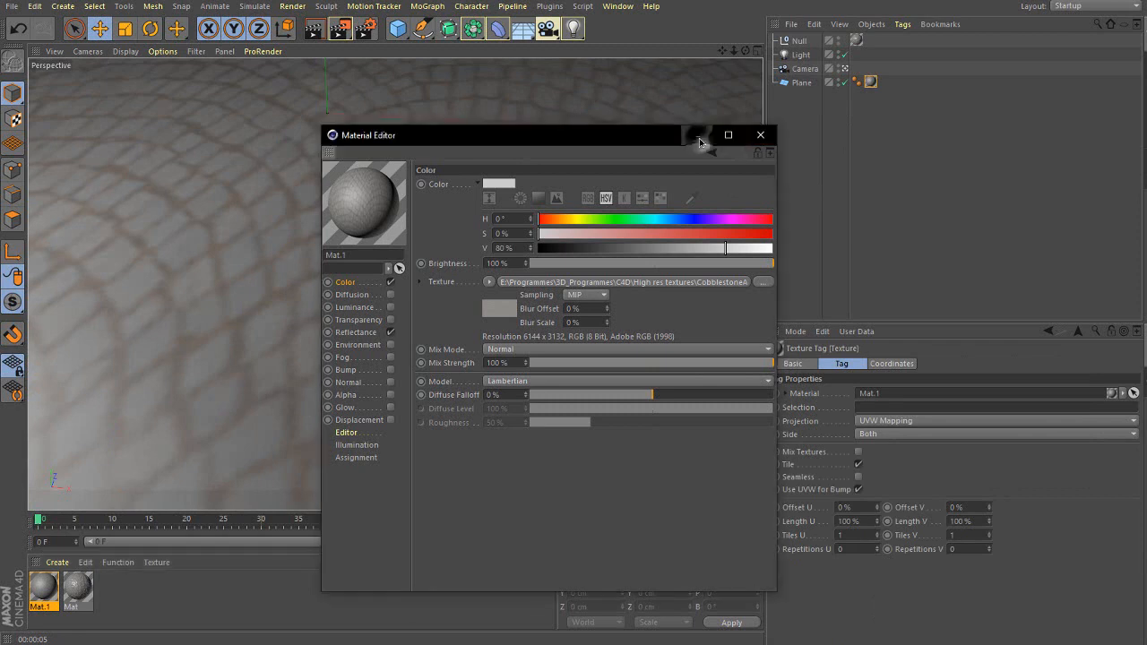
{"action": "left_click", "coordinate": [760, 135]}
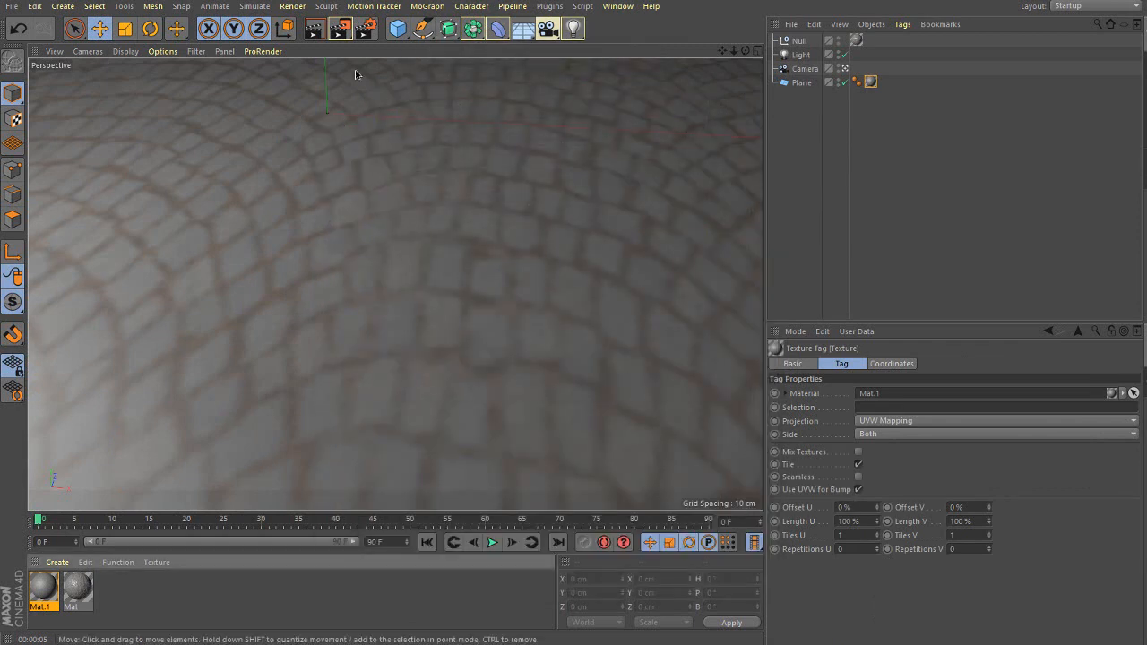
{"action": "left_click", "coordinate": [314, 28]}
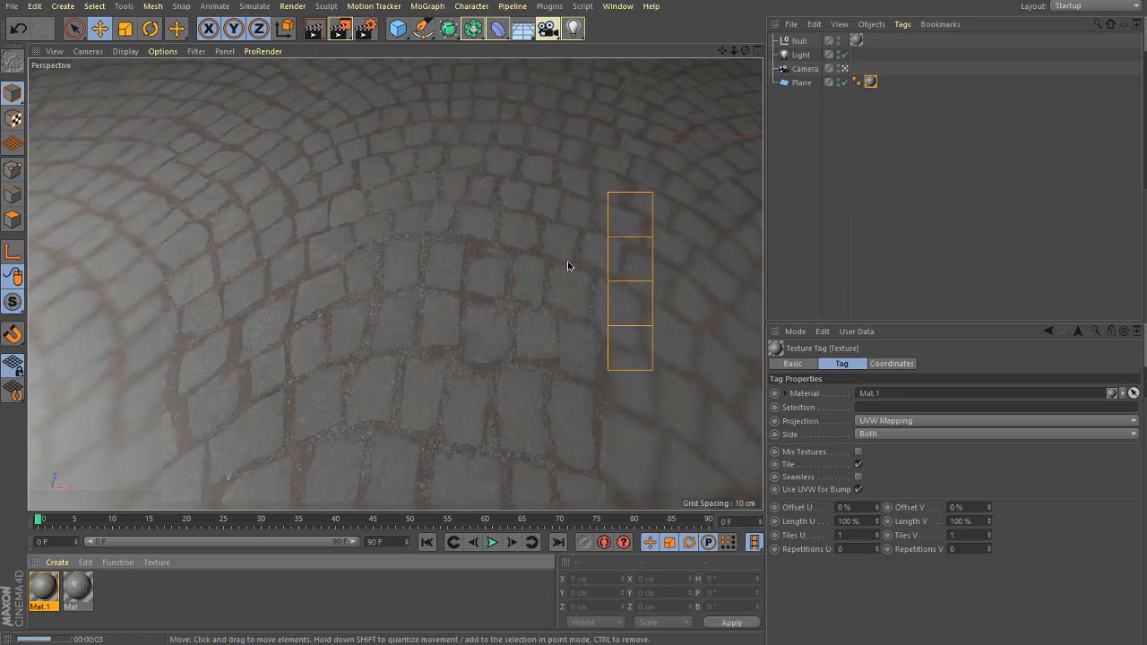
Leave the scene camera's view and set the projection of the plane's texture tag to Cubic
{"action": "left_click", "coordinate": [846, 69]}
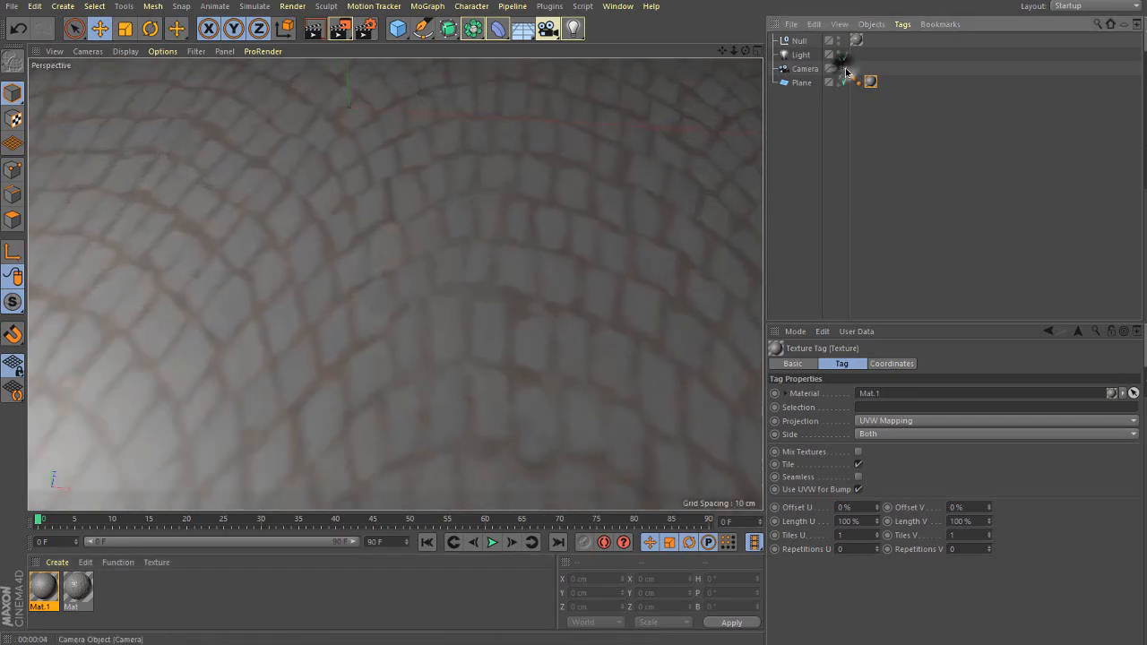
{"action": "right_click_drag", "start_coordinate": [515, 218], "coordinate": [500, 244], "text": "alt"}
{"action": "left_click_drag", "start_coordinate": [501, 248], "coordinate": [453, 297], "text": "alt"}
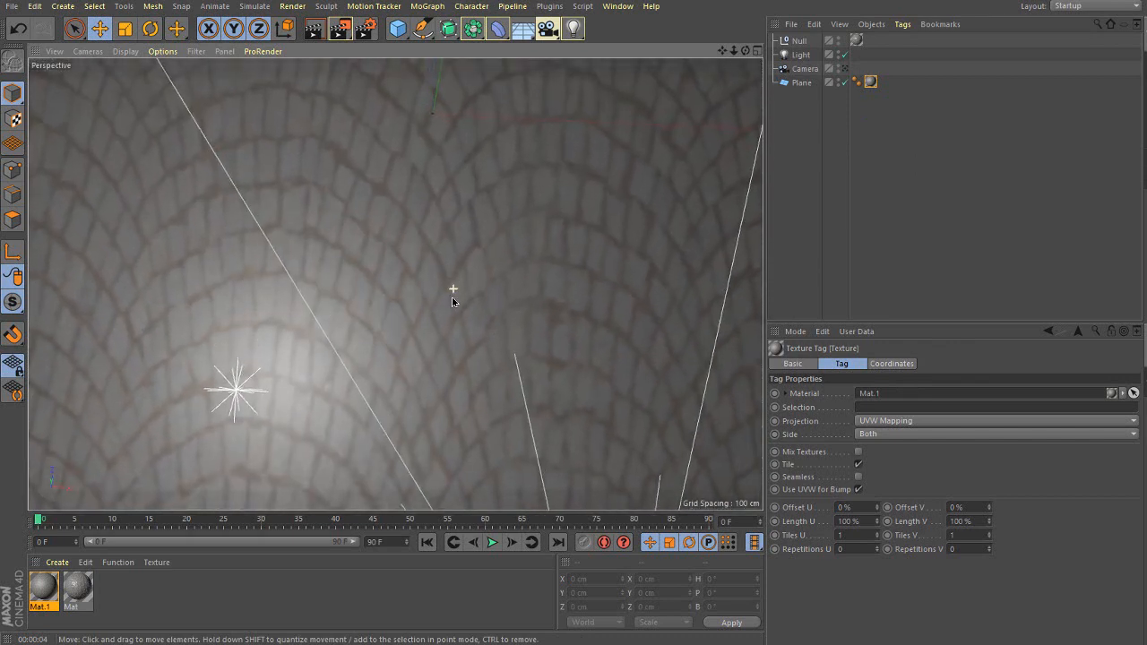
{"action": "left_click", "coordinate": [872, 422]}
{"action": "left_click", "coordinate": [870, 421]}
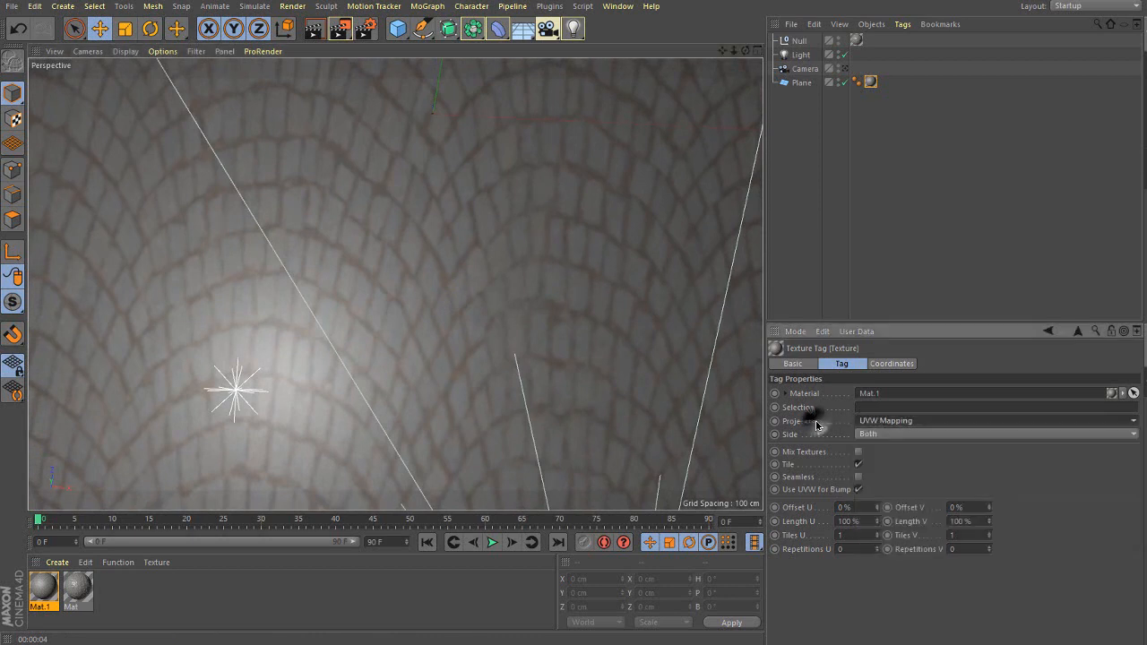
{"action": "left_click", "coordinate": [871, 84]}
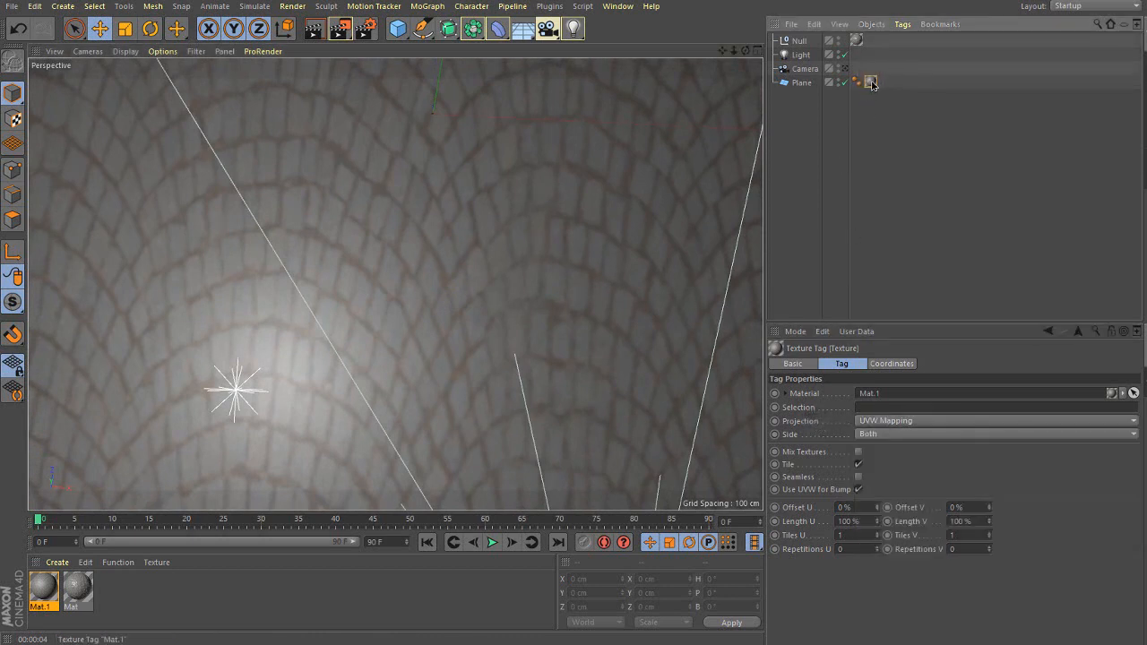
{"action": "left_click", "coordinate": [896, 421]}
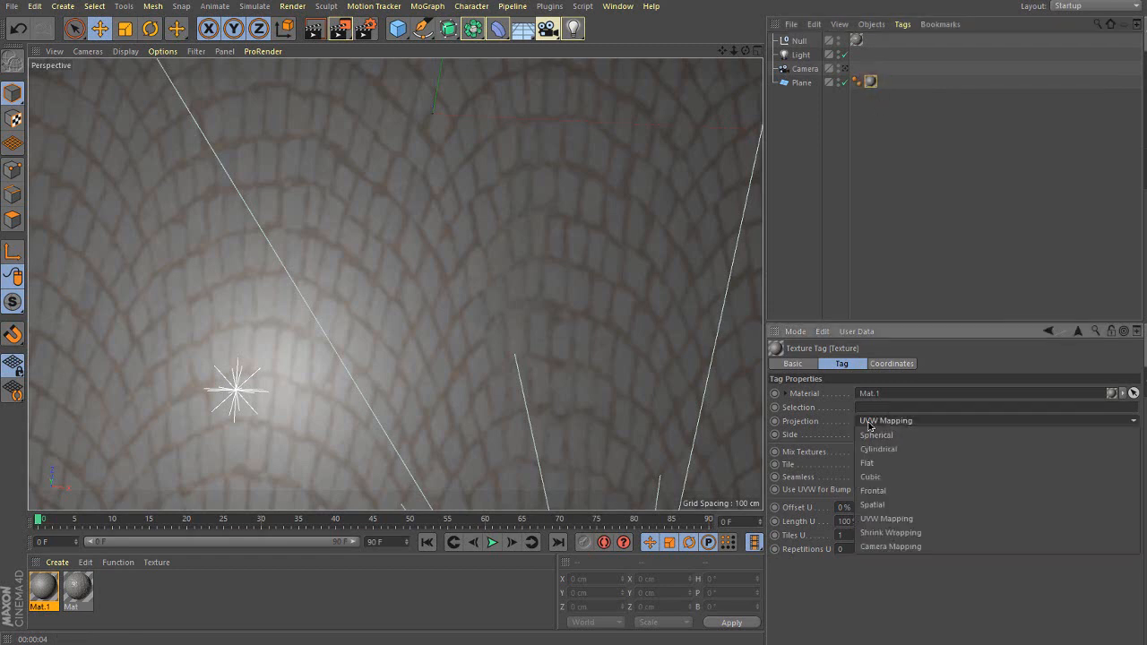
{"action": "left_click", "coordinate": [894, 478]}
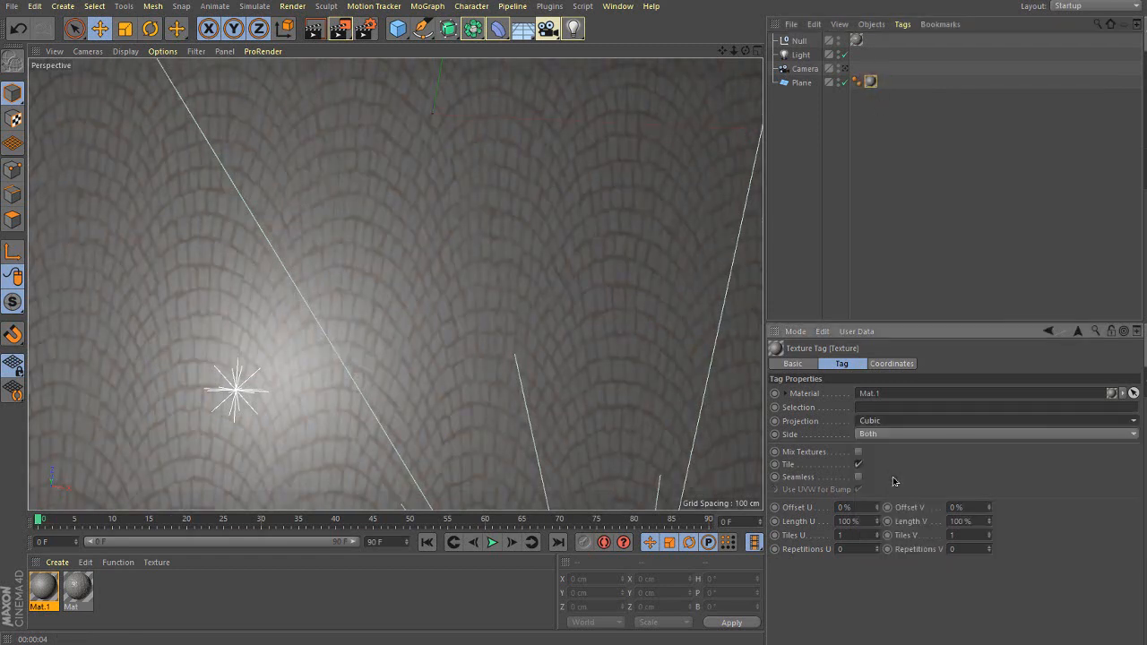
Set the texture tag's Length U and Length V to 400%
{"action": "left_click", "coordinate": [866, 521]}
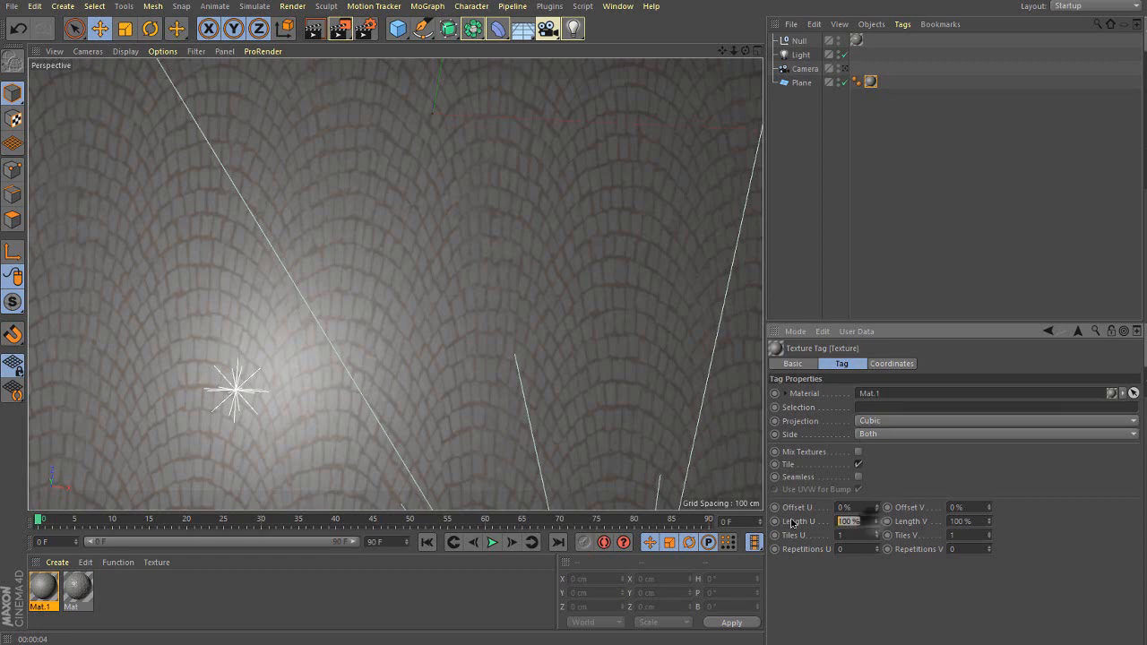
{"action": "type", "text": "400"}
{"action": "left_click", "coordinate": [971, 522]}
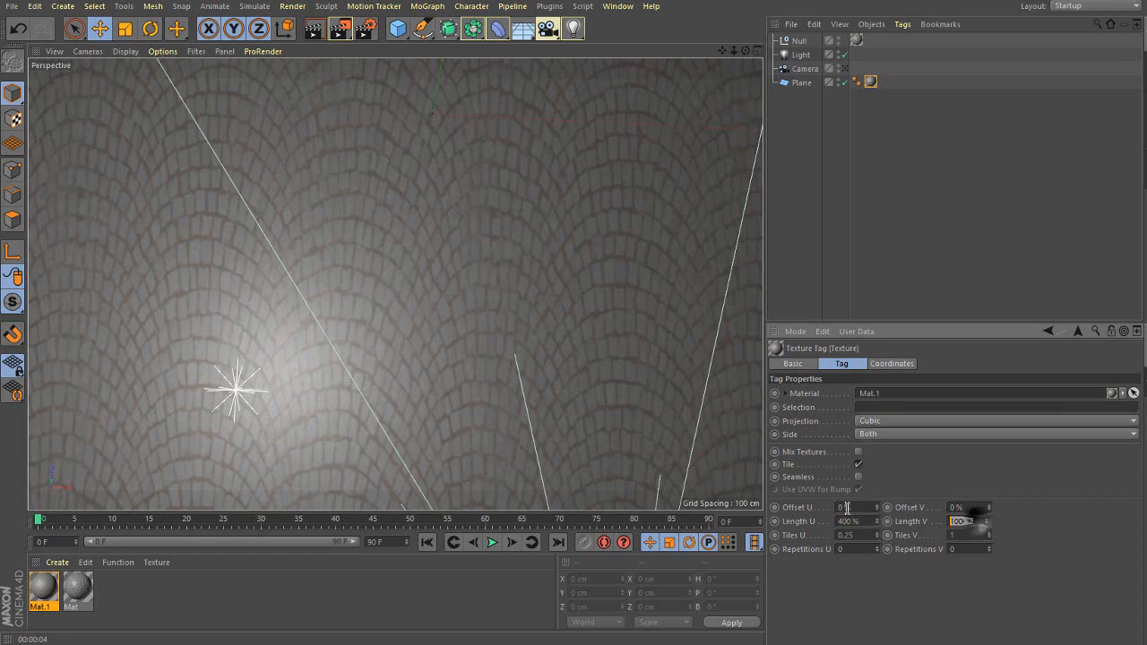
{"action": "type", "text": "400"}
{"action": "key", "text": "Return"}
Set the texture tag's Length U and Length V to 200%
{"action": "mouse_move", "coordinate": [471, 341]}
{"action": "right_mouse_down", "text": "alt"}
{"action": "mouse_move", "coordinate": [457, 371]}
{"action": "mouse_move", "coordinate": [467, 353]}
{"action": "right_mouse_up", "text": "alt"}
{"action": "left_click_drag", "start_coordinate": [862, 521], "coordinate": [771, 520]}
{"action": "type", "text": "200"}
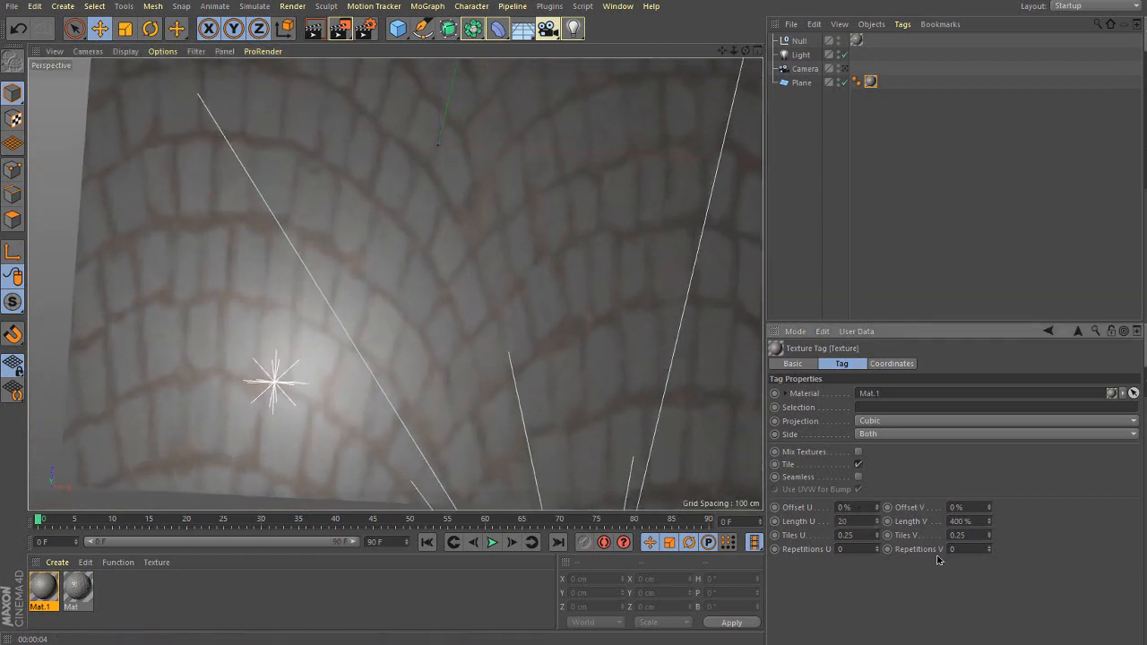
{"action": "left_click", "coordinate": [970, 521]}
{"action": "type", "text": "200"}
{"action": "key", "text": "Return"}
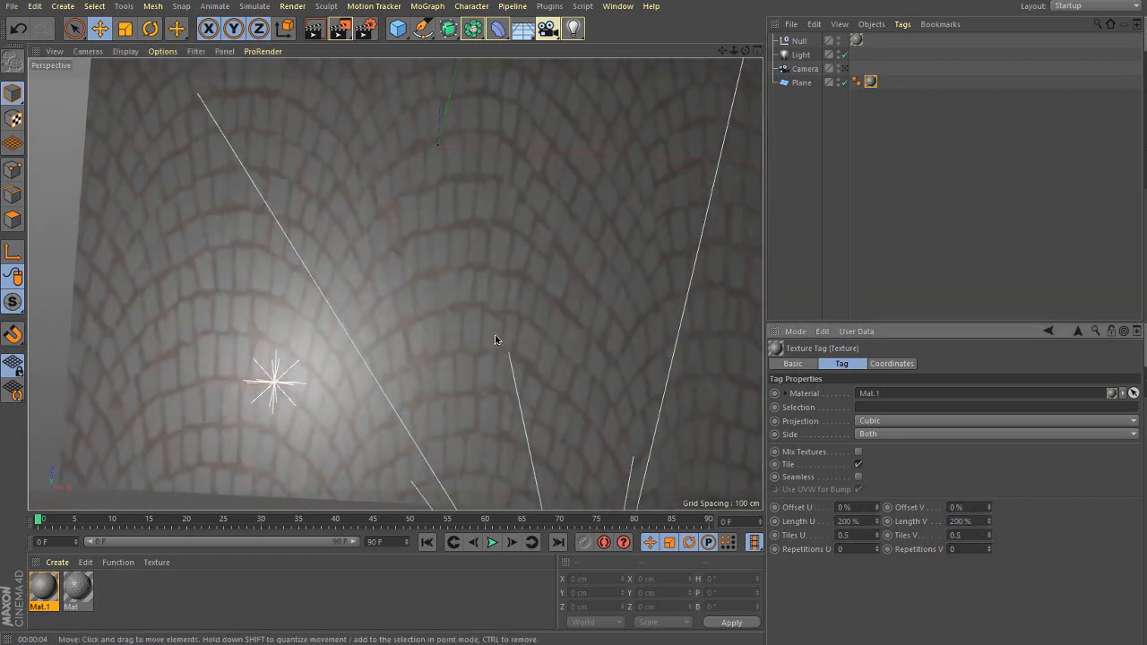
Set the projection of the plane's texture tag to UVW Mapping
{"action": "right_click_drag", "start_coordinate": [500, 338], "coordinate": [530, 338], "text": "alt"}
{"action": "middle_click_drag", "start_coordinate": [530, 338], "coordinate": [506, 379], "text": "alt"}
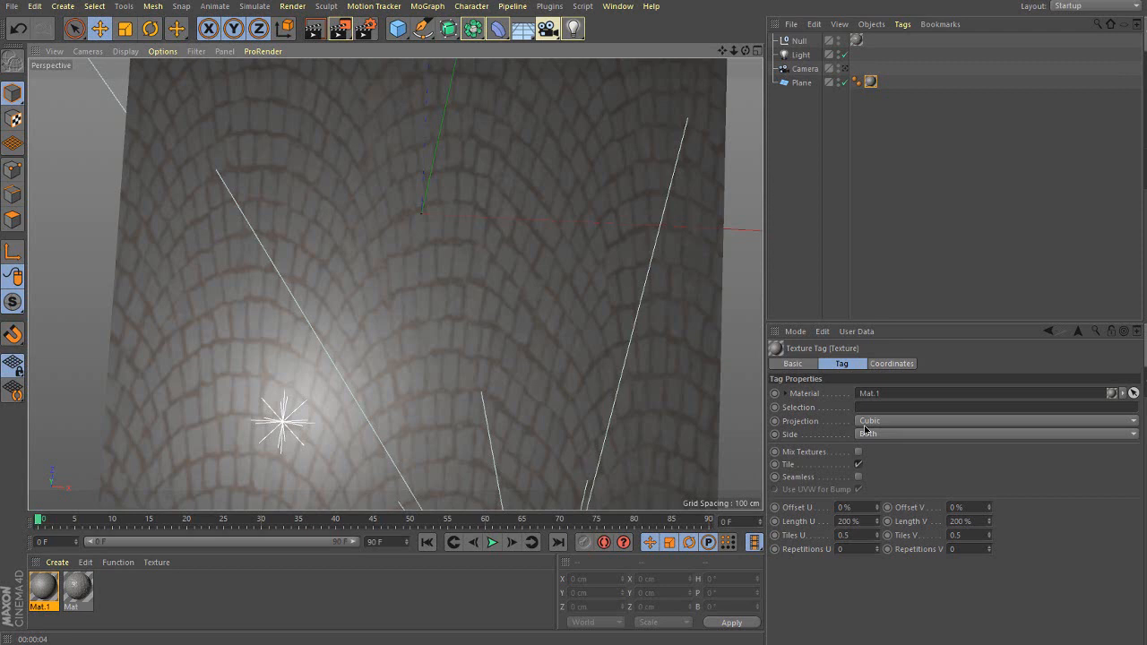
{"action": "scroll", "coordinate": [453, 402], "scroll_direction": "down", "scroll_amount": 3}
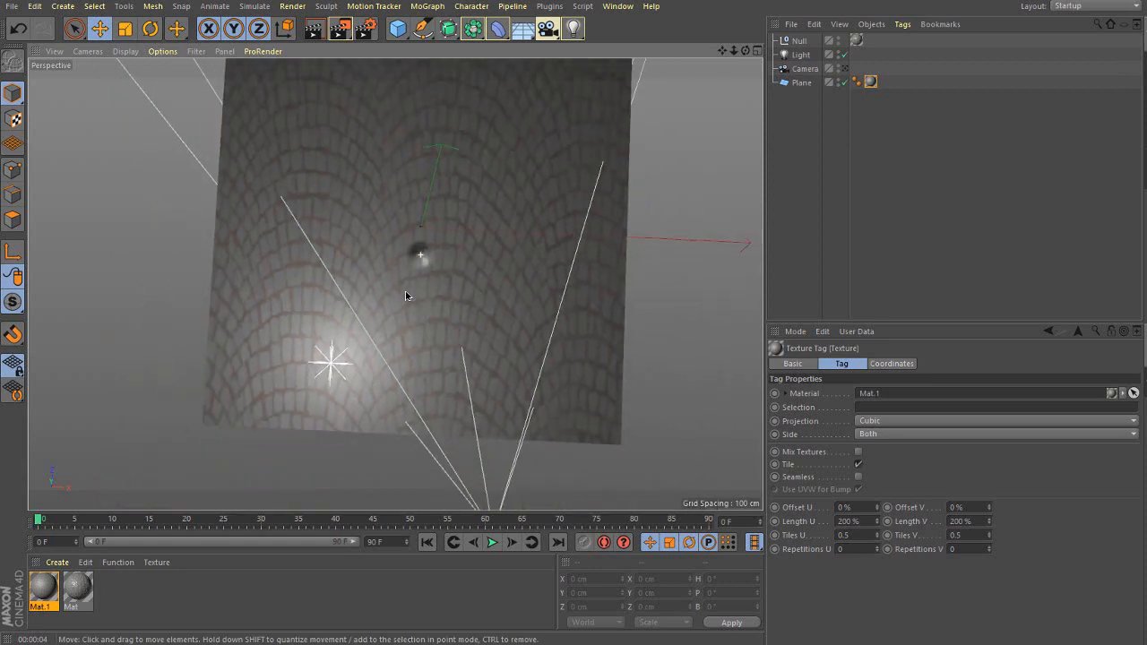
{"action": "scroll", "coordinate": [404, 299], "scroll_direction": "up", "scroll_amount": 5}
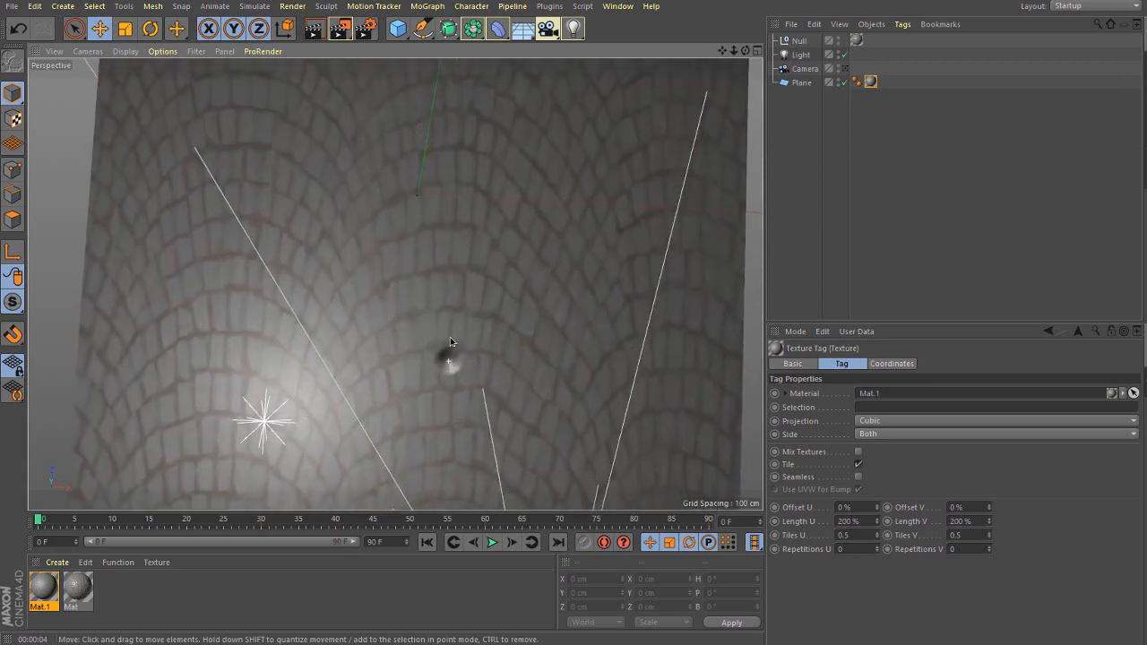
{"action": "scroll", "coordinate": [450, 337], "scroll_direction": "up", "scroll_amount": 1}
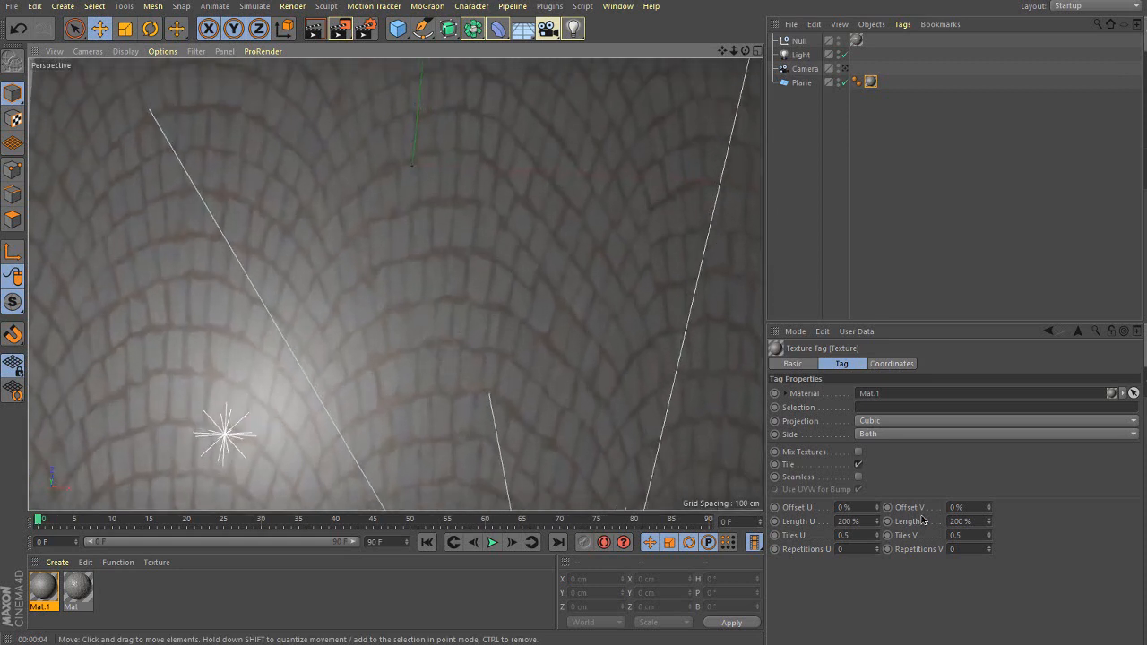
{"action": "left_click", "coordinate": [905, 421]}
{"action": "left_click", "coordinate": [919, 519]}
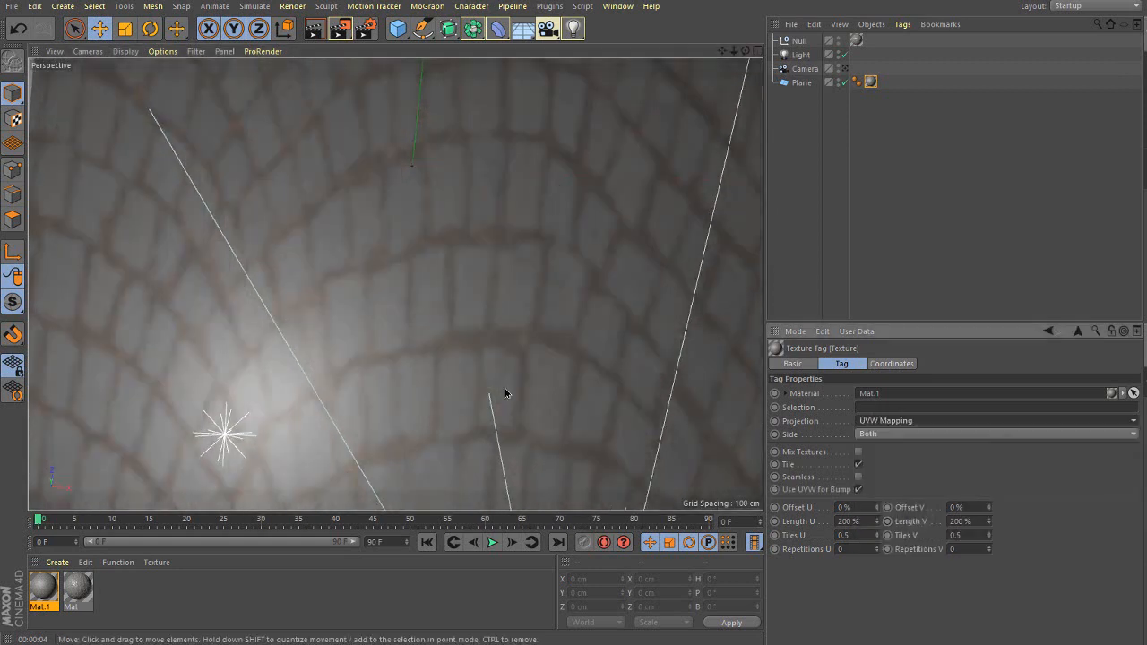
Reset the texture tag's Length U and Length V to 100%, and stretch Length U to 180%
{"action": "left_click_drag", "start_coordinate": [505, 391], "coordinate": [547, 386], "text": "alt"}
{"action": "left_click_drag", "start_coordinate": [867, 523], "coordinate": [771, 533]}
{"action": "type", "text": "100"}
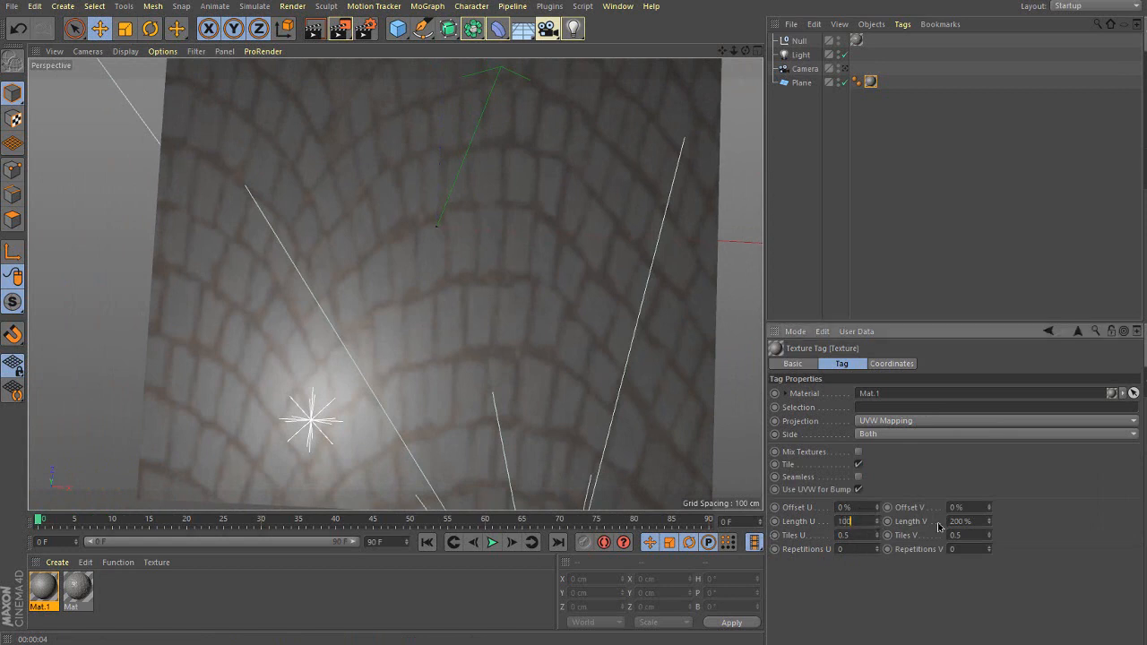
{"action": "left_click_drag", "start_coordinate": [984, 523], "coordinate": [845, 514]}
{"action": "type", "text": "100"}
{"action": "key", "text": "Return"}
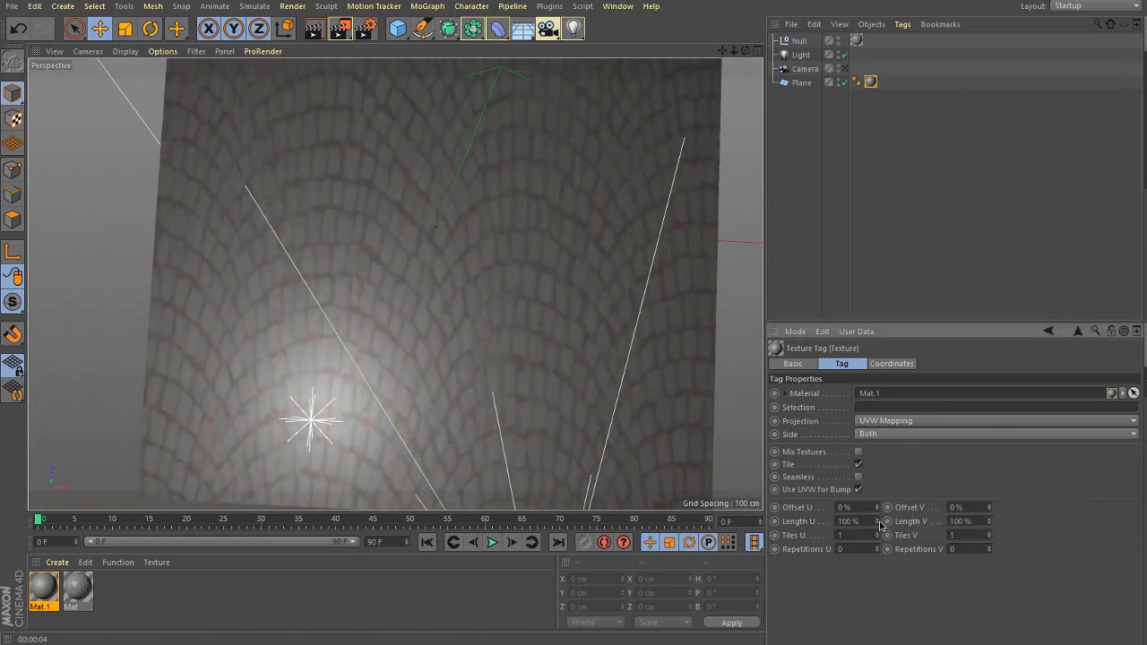
{"action": "left_click_drag", "start_coordinate": [881, 527], "coordinate": [953, 526]}
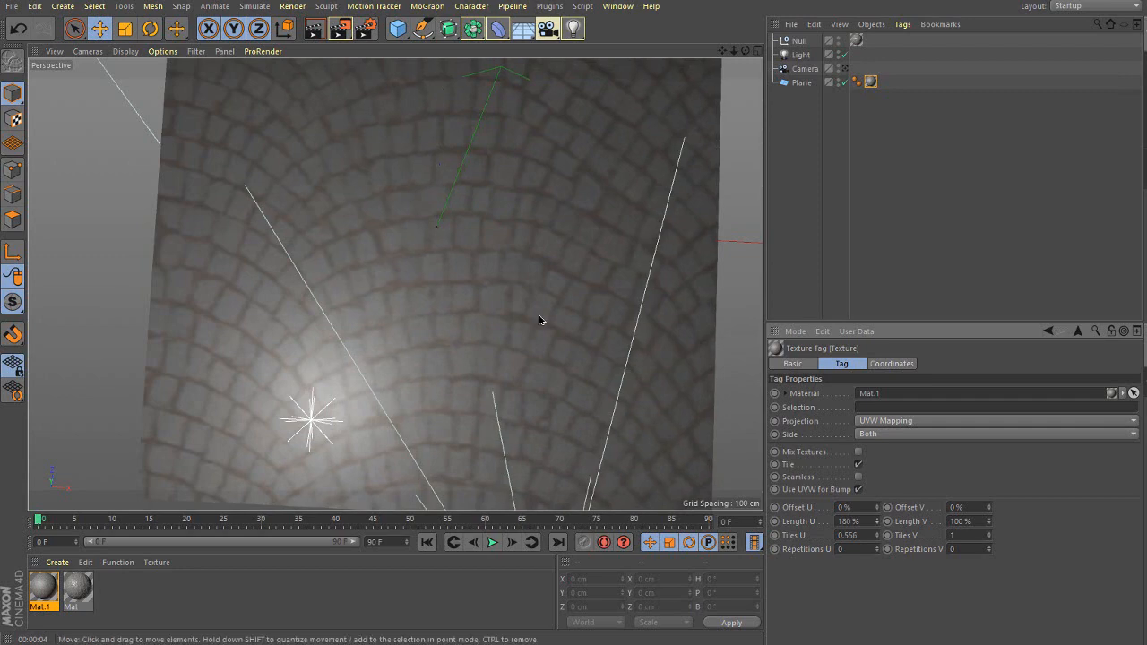
Render a close, angled view of the plane to check the proportions of the cobblestones
{"action": "mouse_move", "coordinate": [436, 266]}
{"action": "right_mouse_down", "text": "alt"}
{"action": "mouse_move", "coordinate": [435, 288]}
{"action": "mouse_move", "coordinate": [436, 276]}
{"action": "right_mouse_up", "text": "alt"}
{"action": "left_click_drag", "start_coordinate": [457, 311], "coordinate": [438, 272], "text": "alt"}
{"action": "right_click_drag", "start_coordinate": [457, 322], "coordinate": [463, 254], "text": "alt"}
{"action": "left_click_drag", "start_coordinate": [442, 282], "coordinate": [409, 304], "text": "alt"}
{"action": "right_click_drag", "start_coordinate": [444, 282], "coordinate": [436, 293], "text": "alt"}
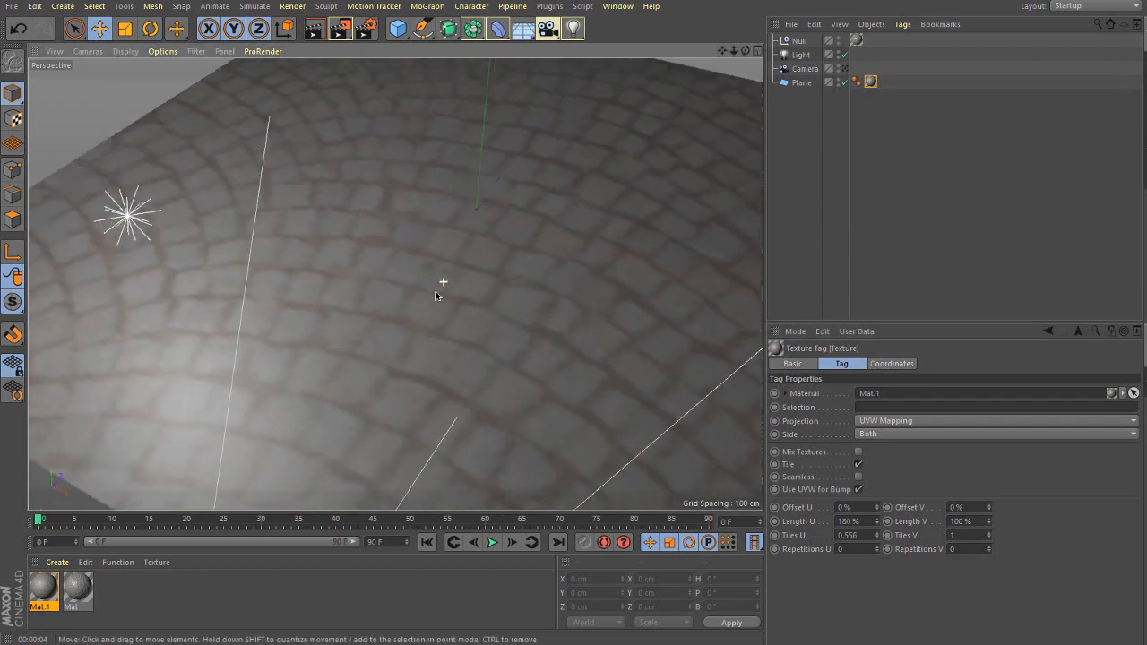
{"action": "left_click_drag", "start_coordinate": [437, 294], "coordinate": [451, 328], "text": "alt"}
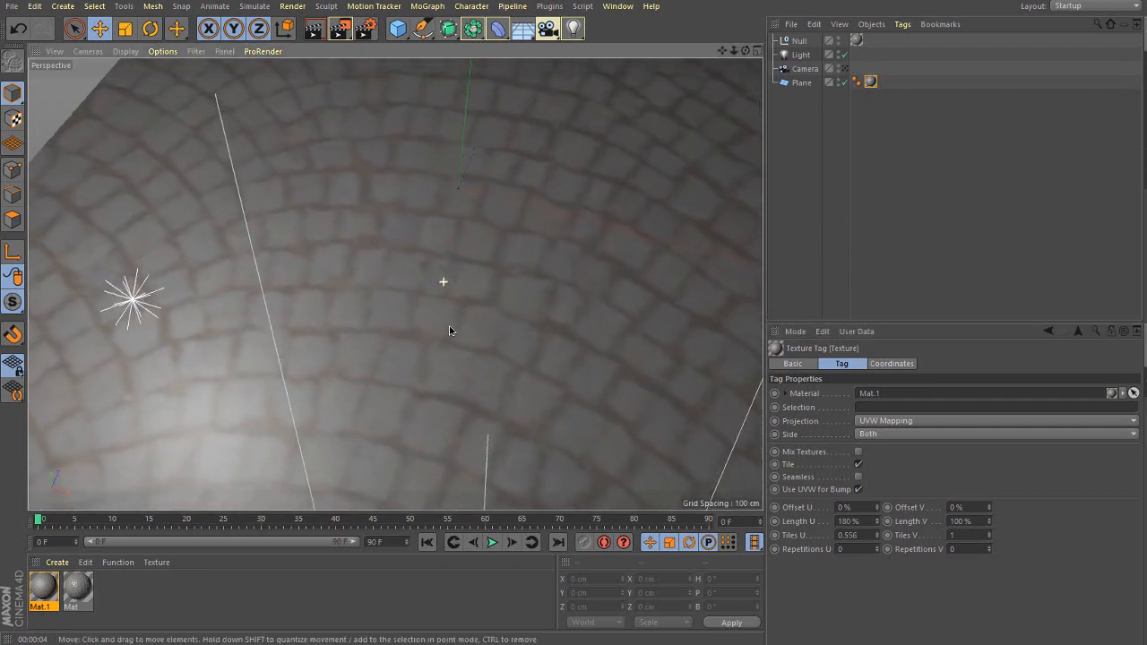
{"action": "left_click", "coordinate": [317, 31]}
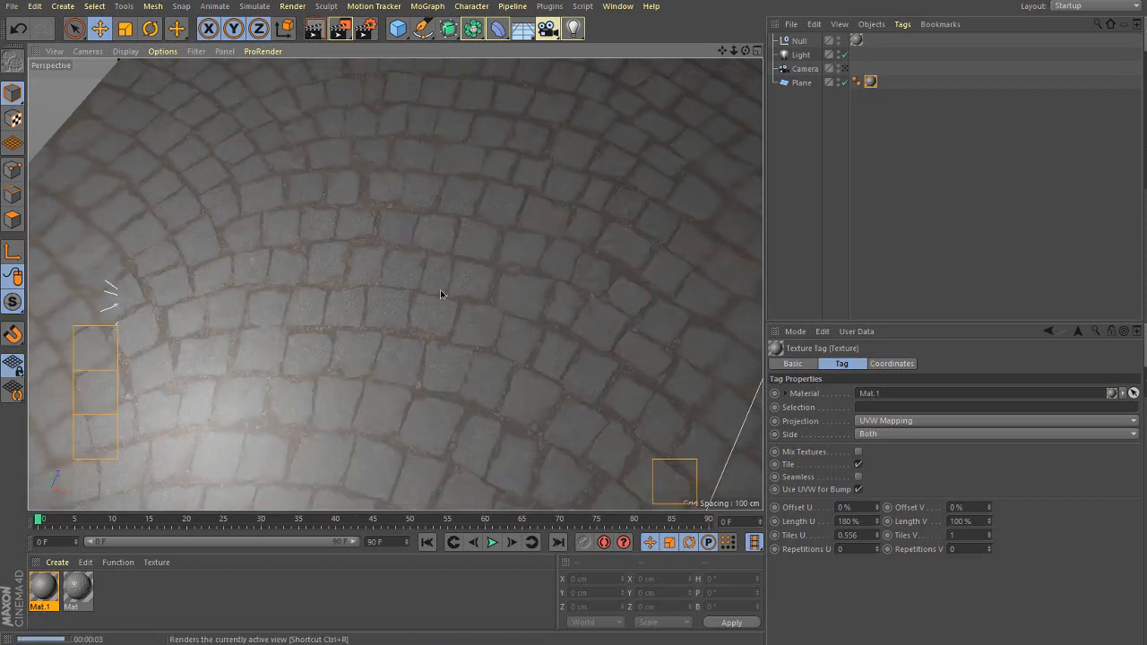
{"action": "key", "text": "ctrl+r"}
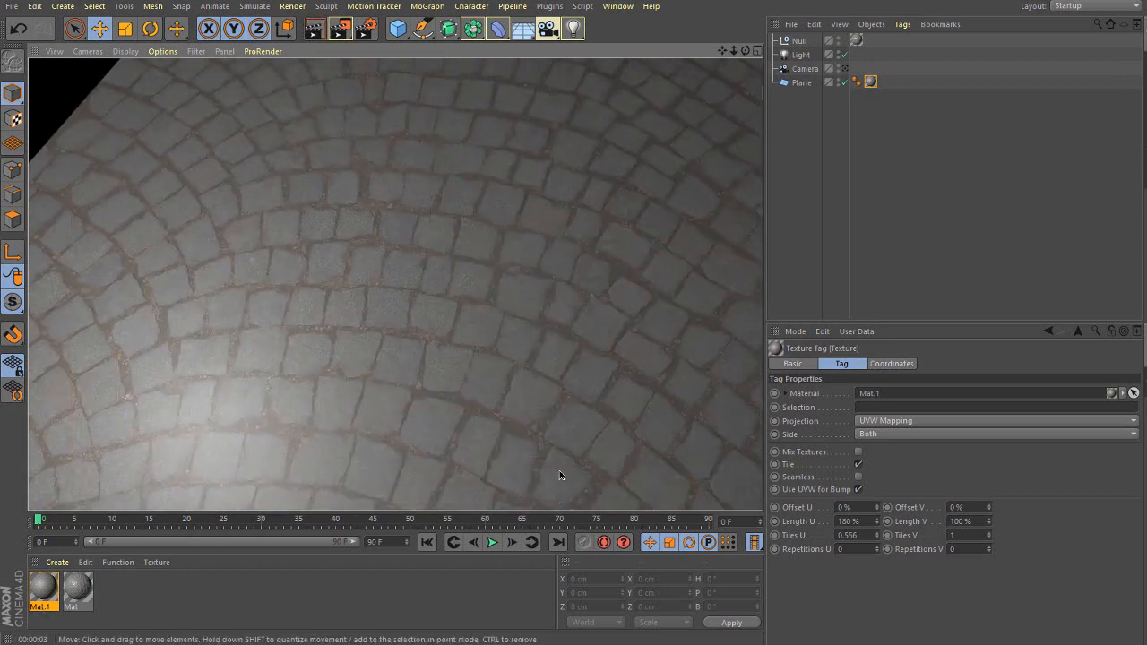
Enable Displacement on Mat.1 and load CobblestoneArches002_DISP_6K.jpg as its texture without copying it to the project location
{"action": "left_click_drag", "start_coordinate": [434, 402], "coordinate": [331, 300], "text": "alt"}
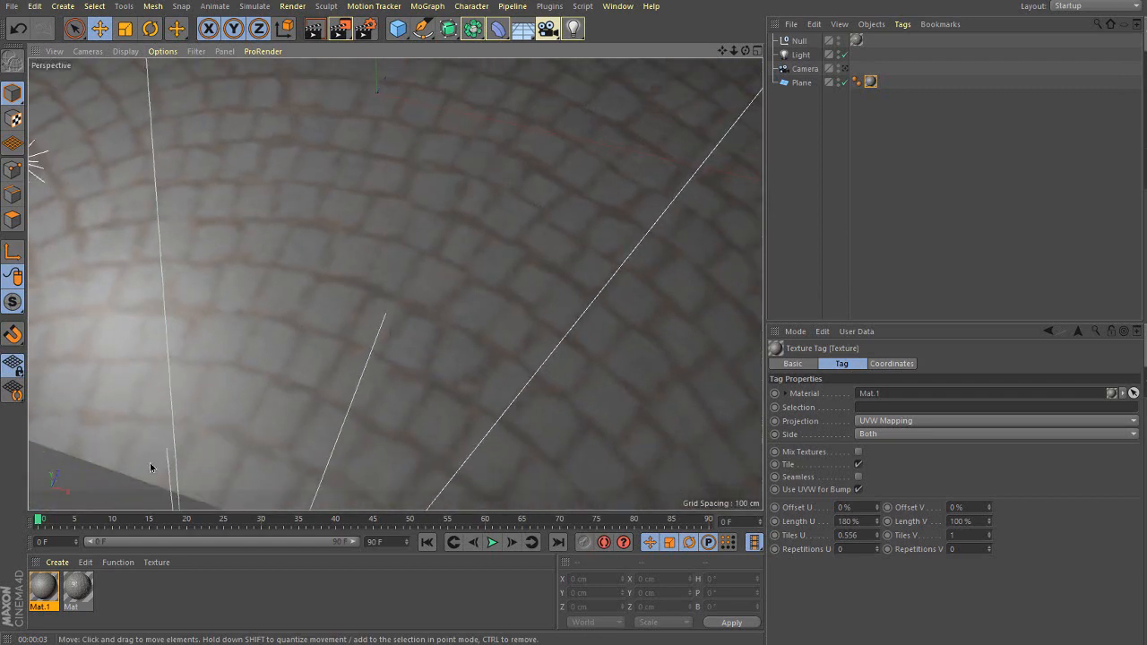
{"action": "double_click", "coordinate": [45, 586]}
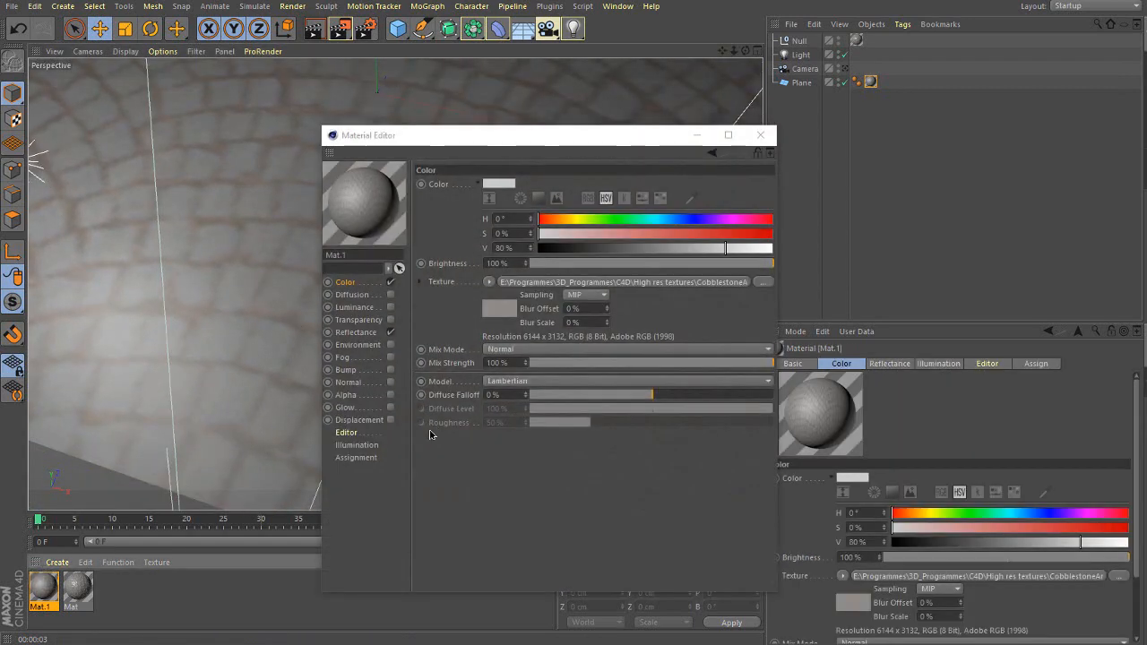
{"action": "left_click", "coordinate": [390, 421]}
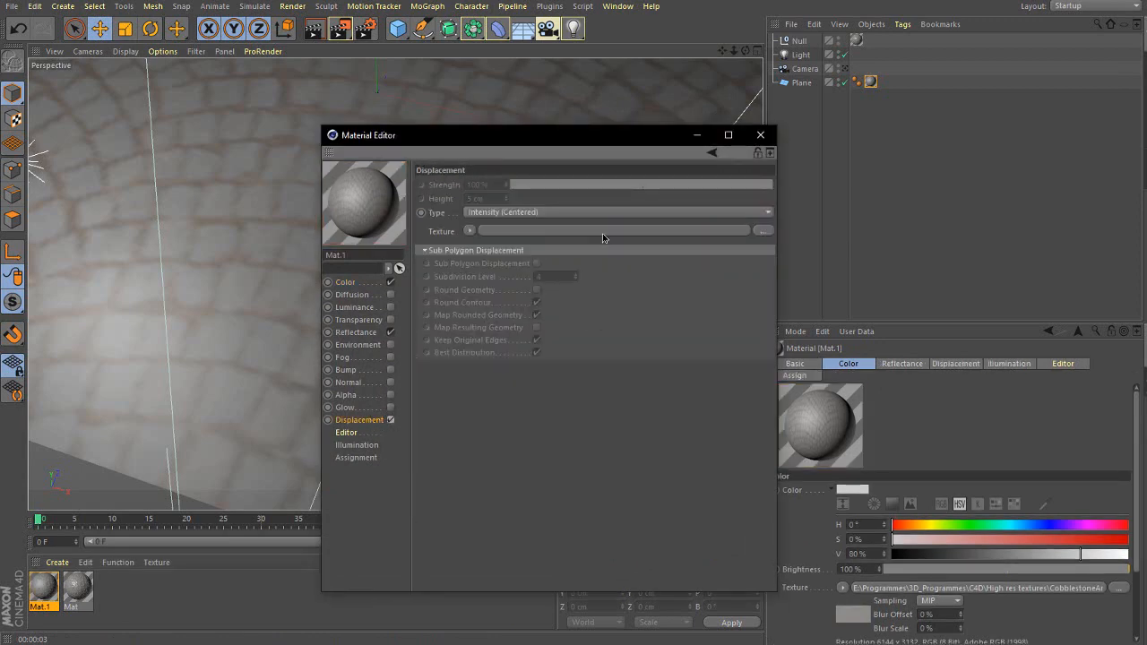
{"action": "left_click", "coordinate": [526, 230]}
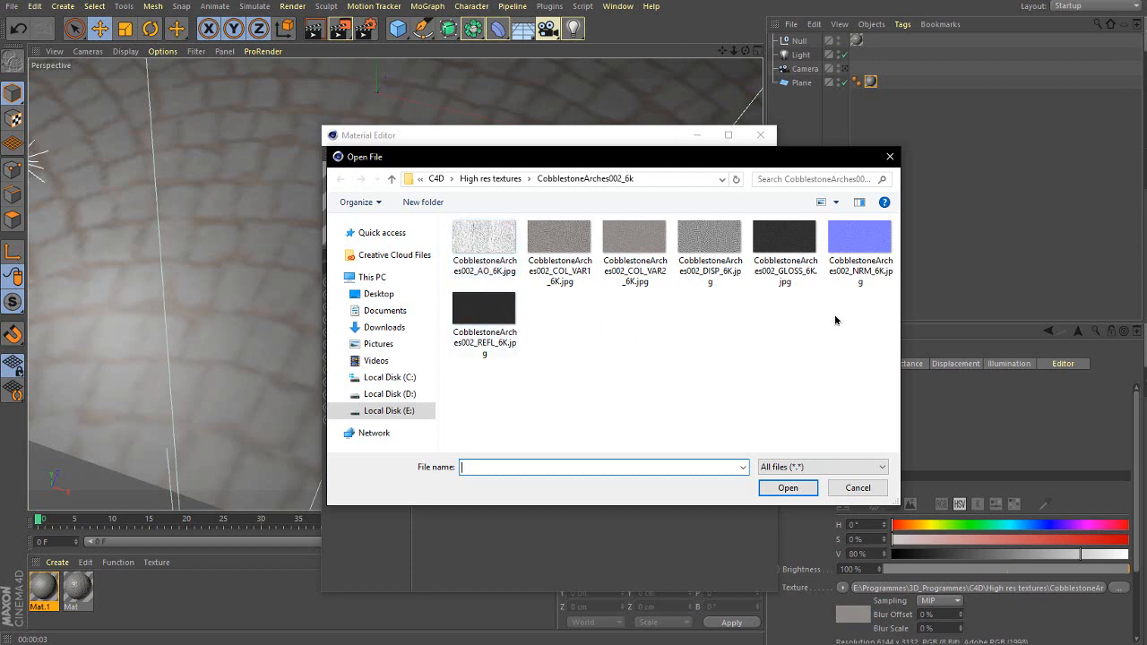
{"action": "left_click", "coordinate": [719, 255]}
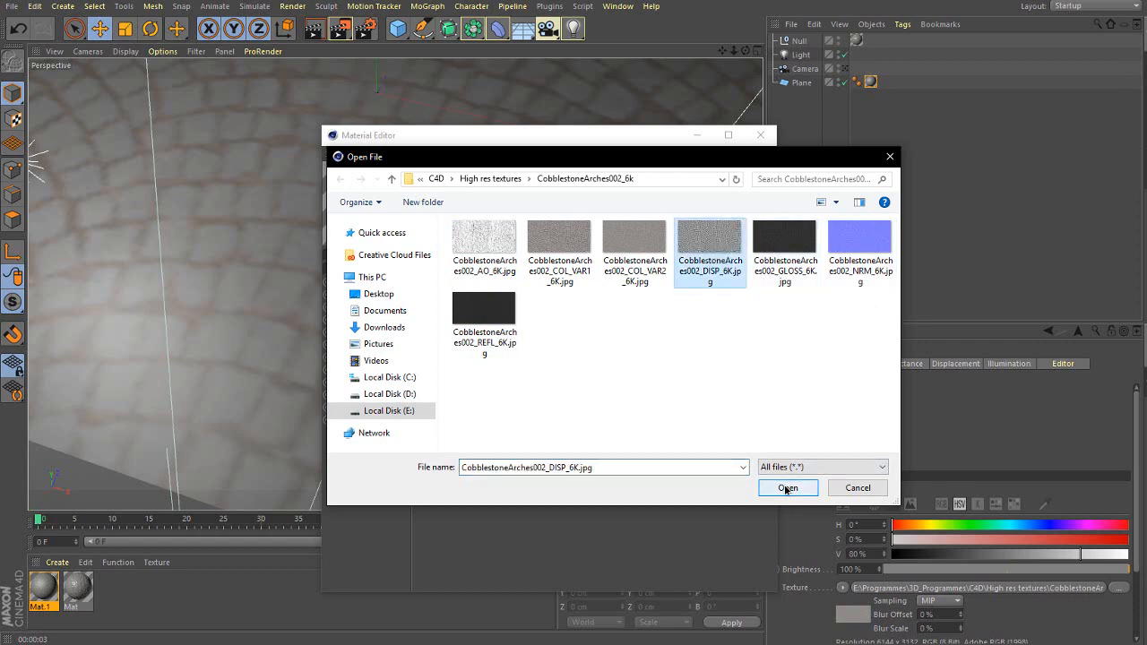
{"action": "left_click", "coordinate": [788, 487]}
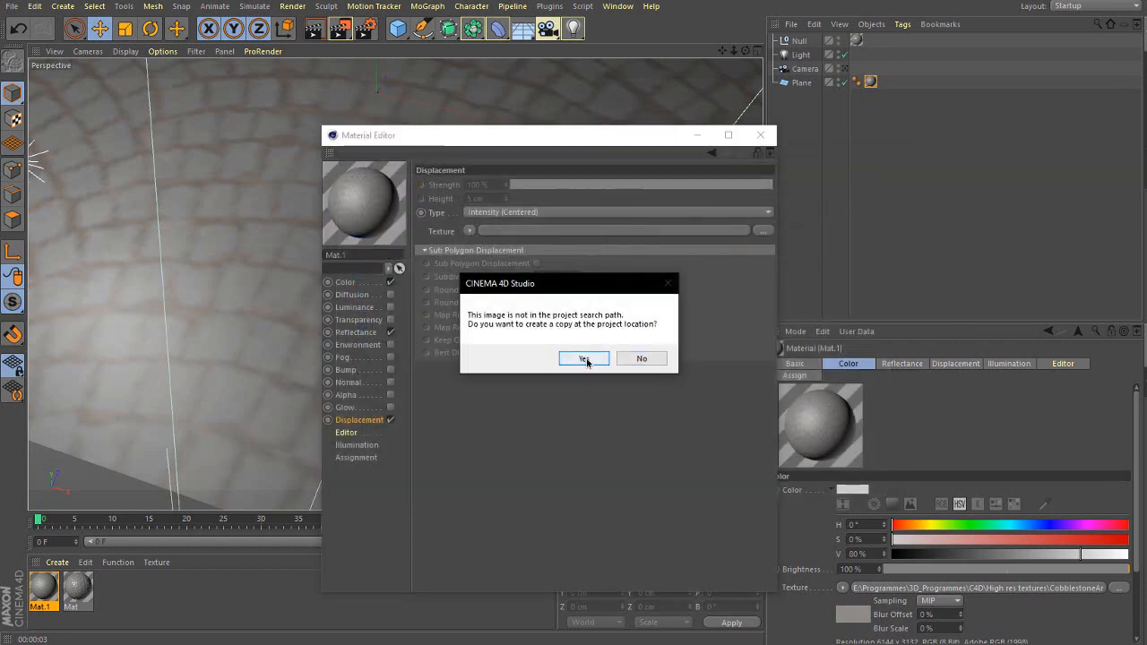
{"action": "left_click", "coordinate": [641, 359]}
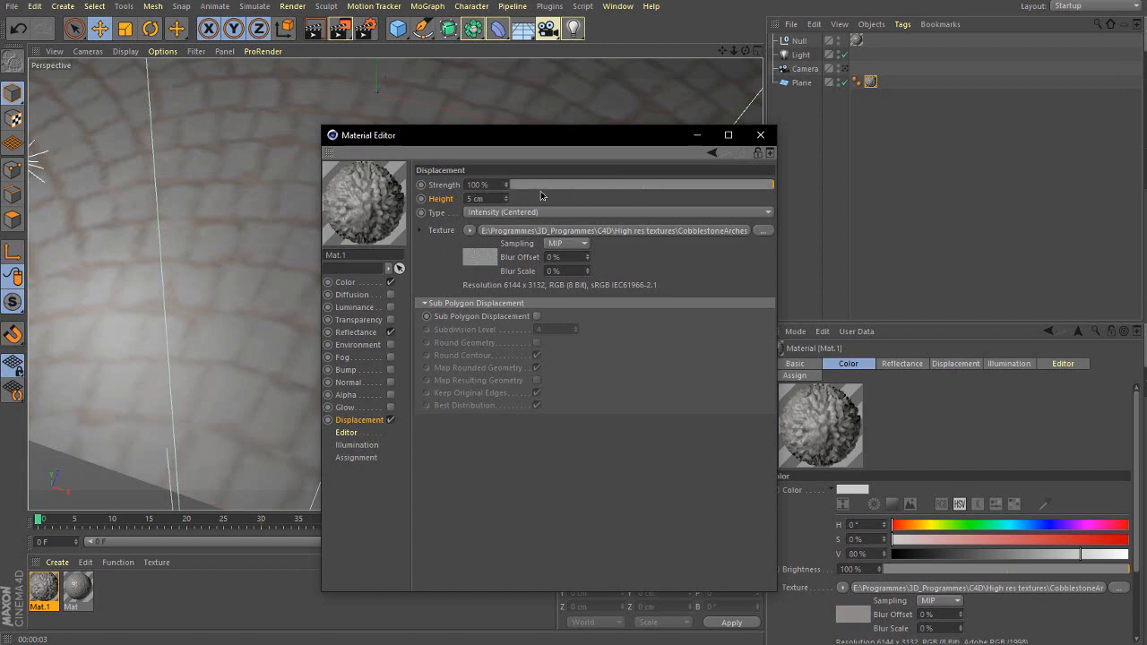
Set Mat.1's displacement Strength to 50% and Height to 3 cm
{"action": "left_click_drag", "start_coordinate": [704, 185], "coordinate": [679, 185]}
{"action": "double_click", "coordinate": [479, 185]}
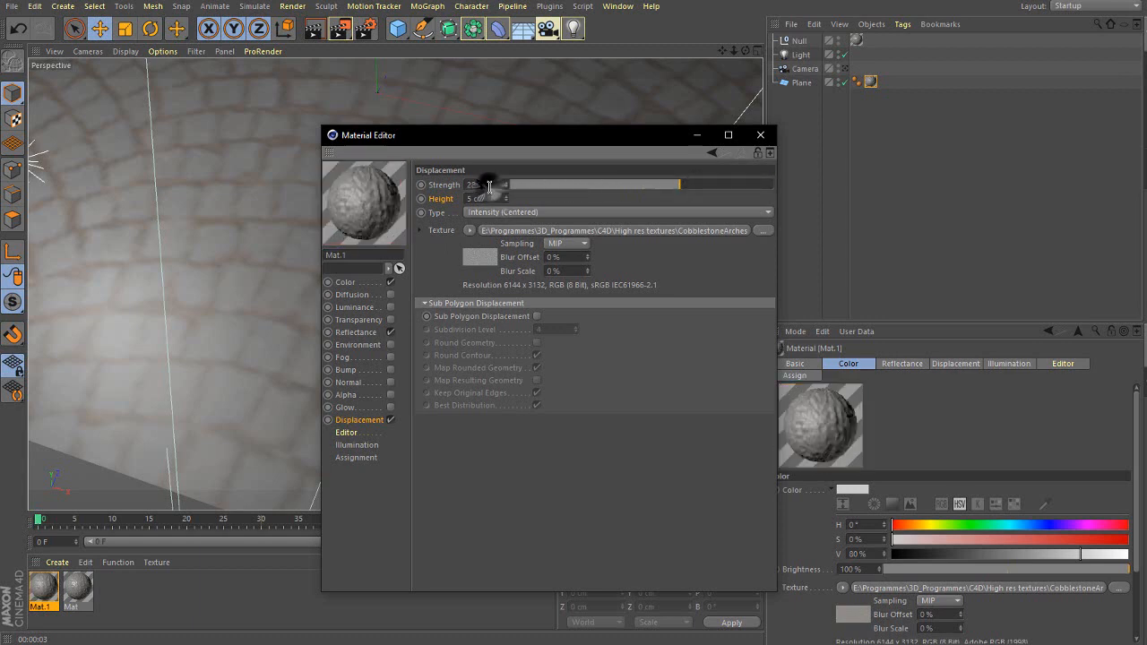
{"action": "type", "text": "50"}
{"action": "key", "text": "Return"}
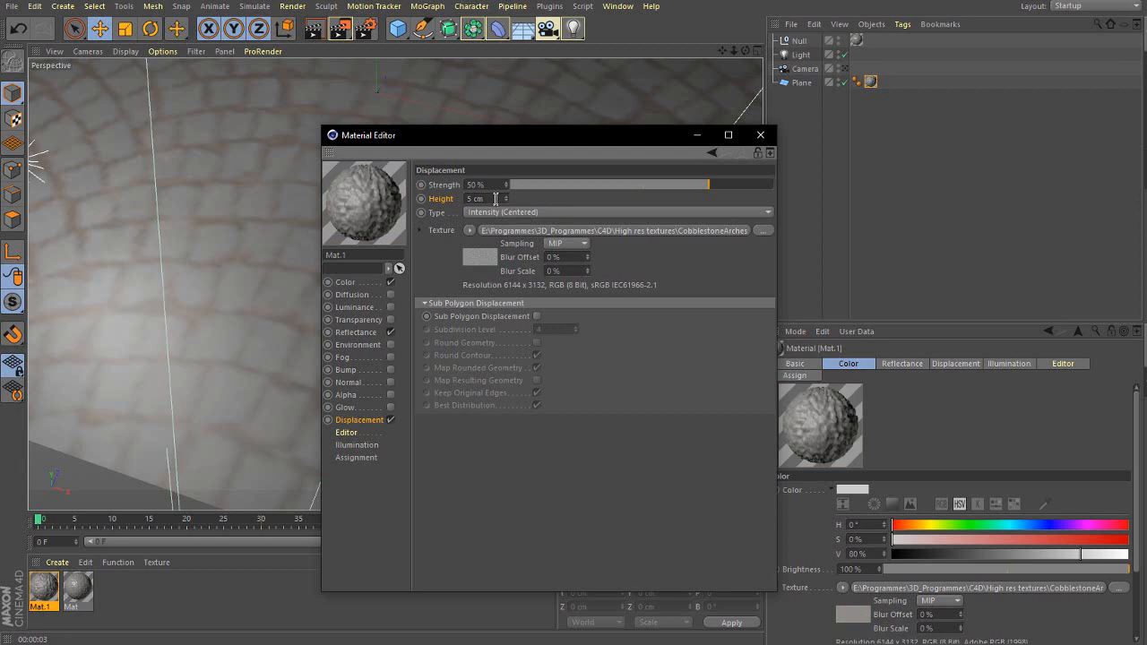
{"action": "double_click", "coordinate": [479, 198]}
{"action": "type", "text": "3"}
{"action": "key", "text": "Return"}
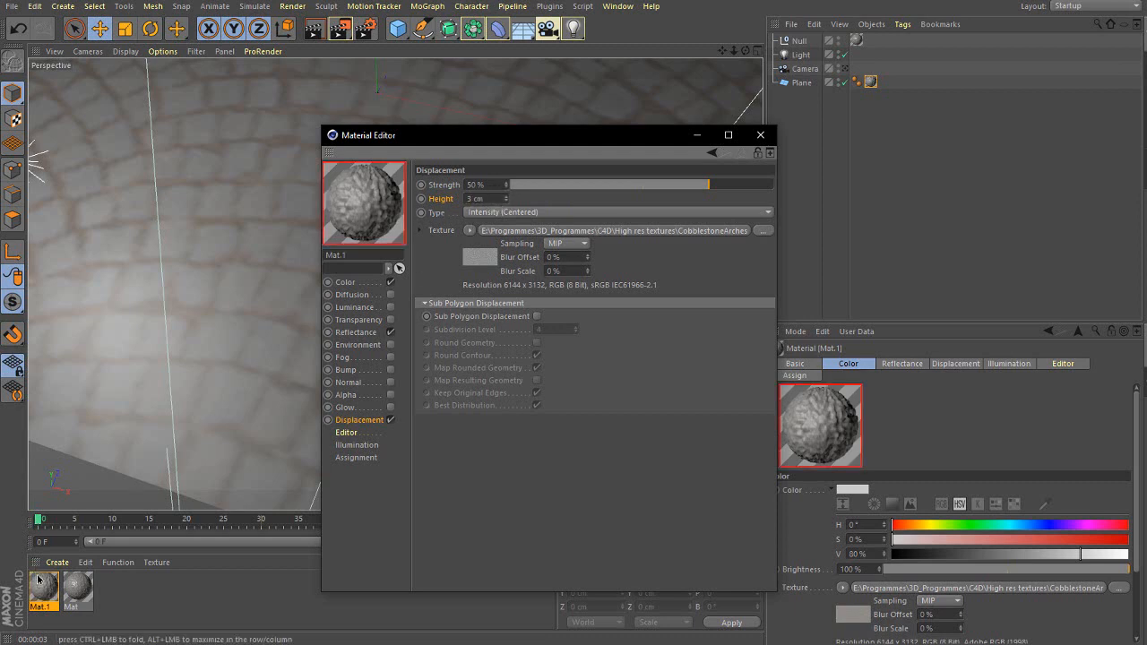
Render the view and move the Material Editor aside to examine the displaced cobblestones
{"action": "left_click_drag", "start_coordinate": [42, 592], "coordinate": [553, 345]}
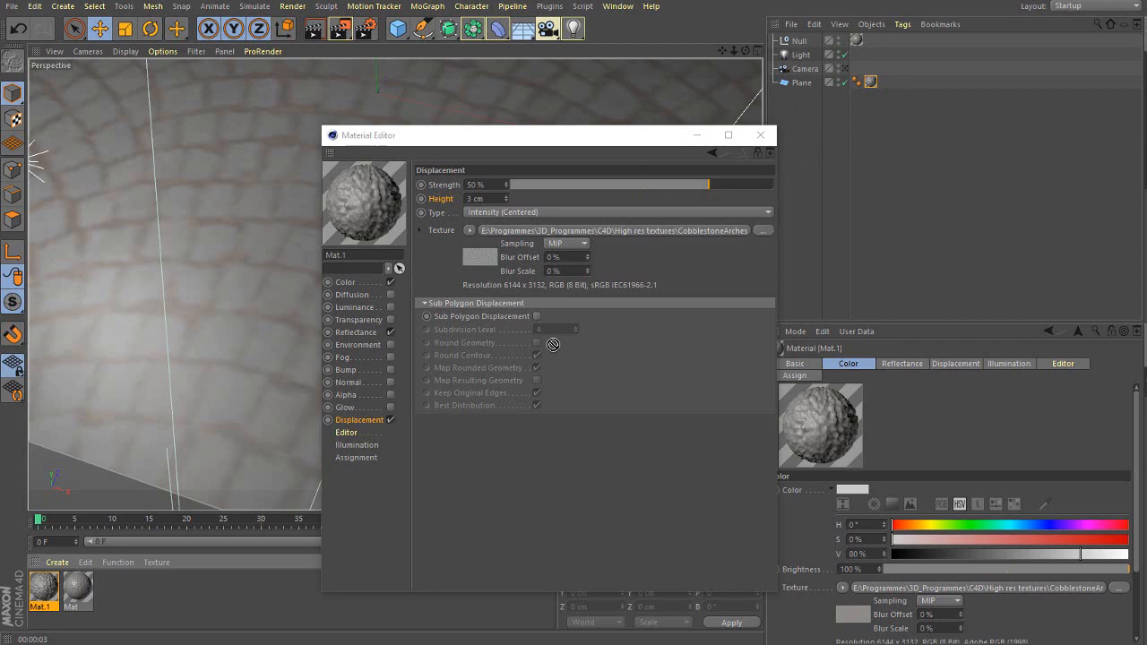
{"action": "left_click", "coordinate": [312, 33]}
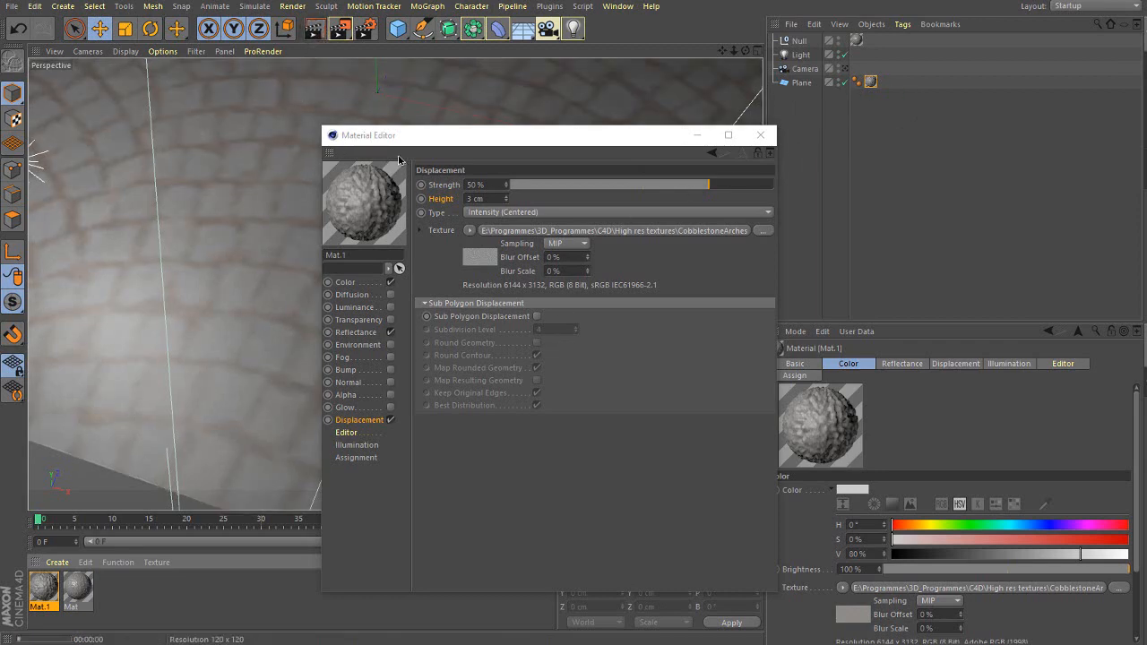
{"action": "left_click_drag", "start_coordinate": [405, 137], "coordinate": [778, 135]}
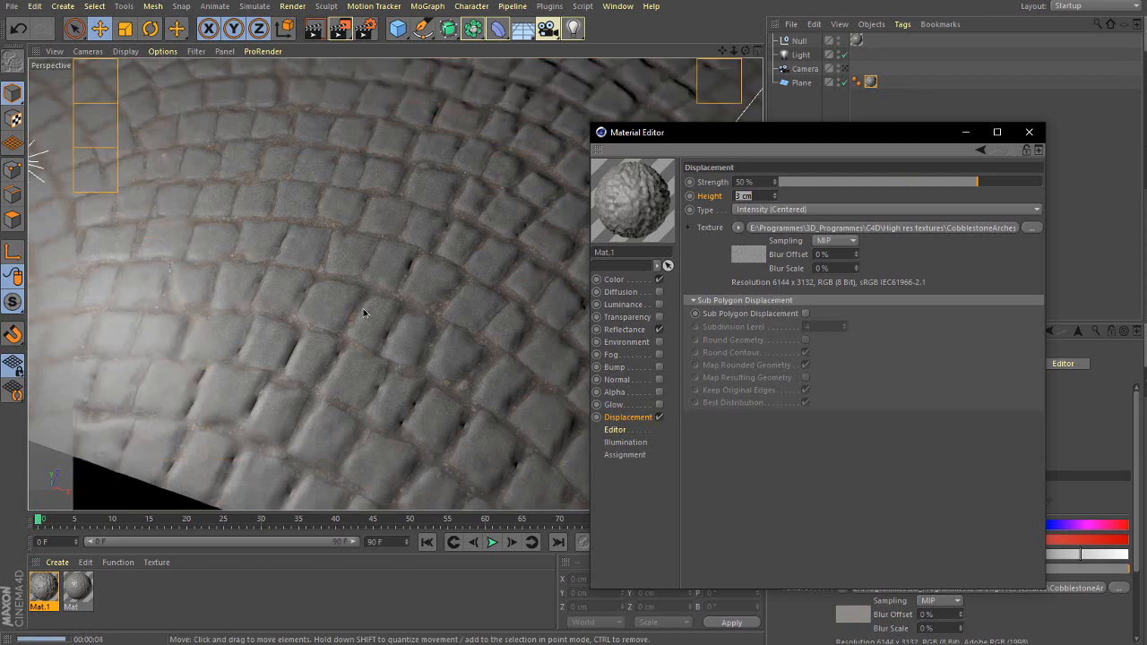
Raise Mat.1's displacement Strength to 100% and render a closer view of the cobblestones
{"action": "left_click_drag", "start_coordinate": [367, 377], "coordinate": [341, 369], "text": "alt"}
{"action": "scroll", "coordinate": [341, 369], "scroll_direction": "up", "scroll_amount": 2}
{"action": "scroll", "coordinate": [277, 372], "scroll_direction": "up", "scroll_amount": 4}
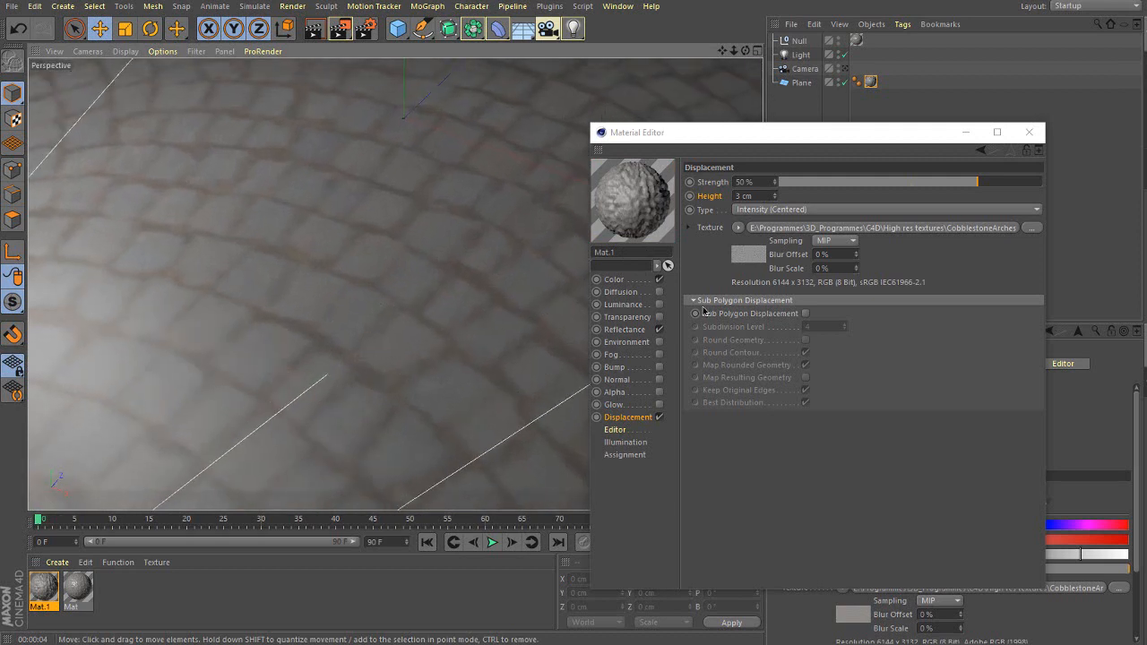
{"action": "left_click_drag", "start_coordinate": [966, 178], "coordinate": [1042, 180]}
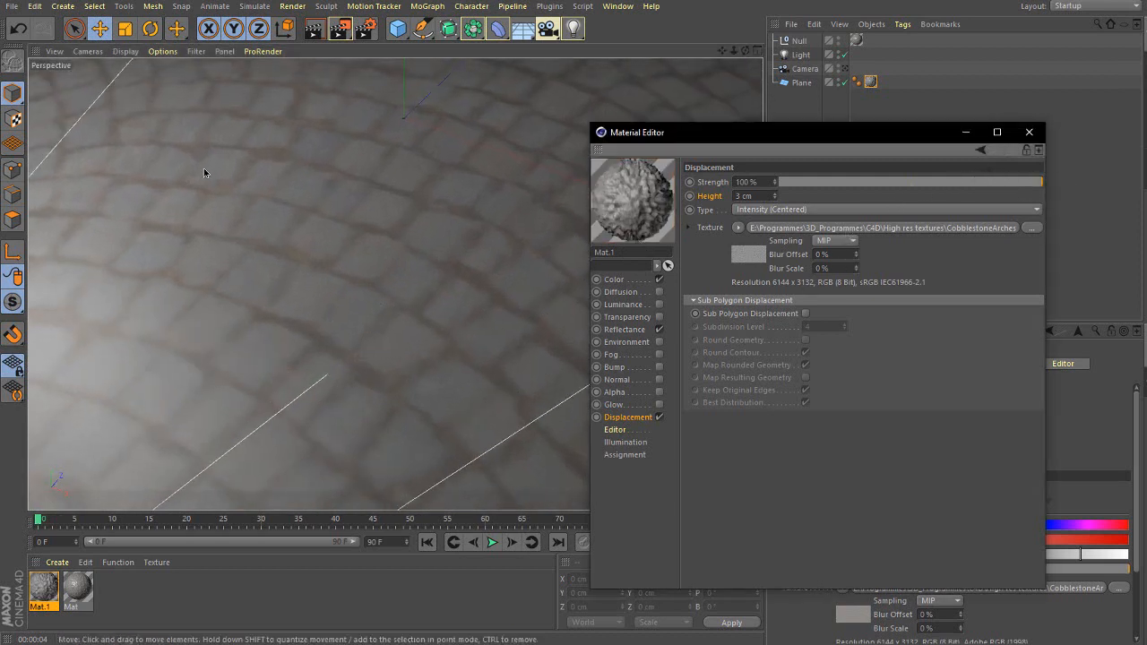
{"action": "left_click", "coordinate": [315, 32]}
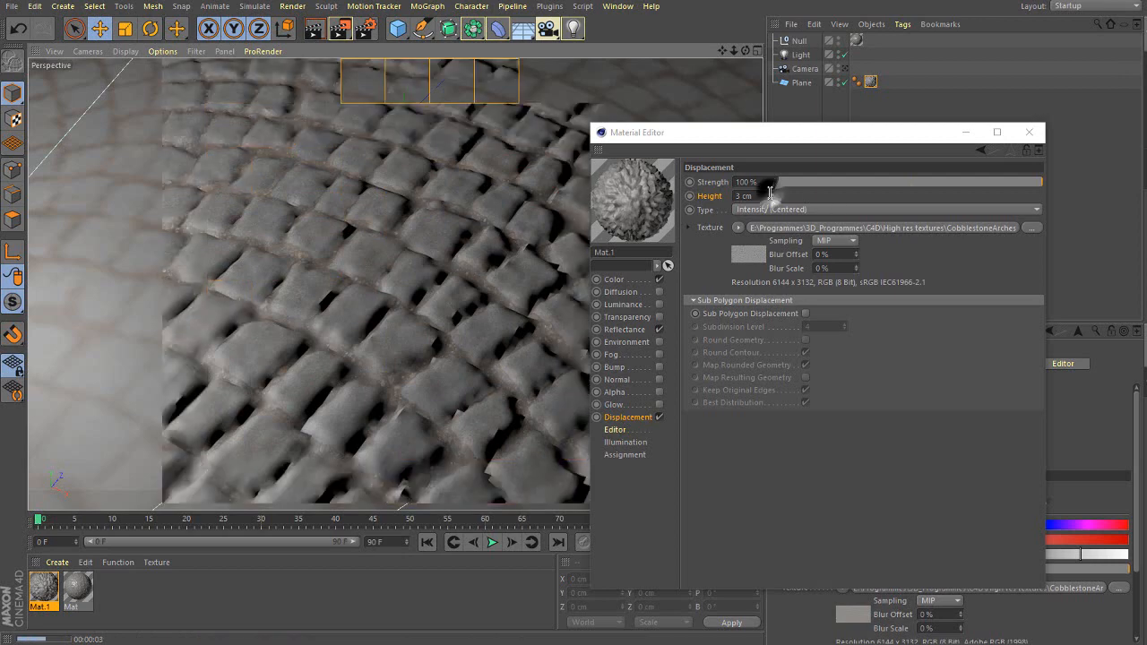
Set Mat.1's displacement Height to 2 cm and render the view again
{"action": "left_click_drag", "start_coordinate": [768, 196], "coordinate": [692, 198]}
{"action": "type", "text": "2"}
{"action": "key", "text": "Return"}
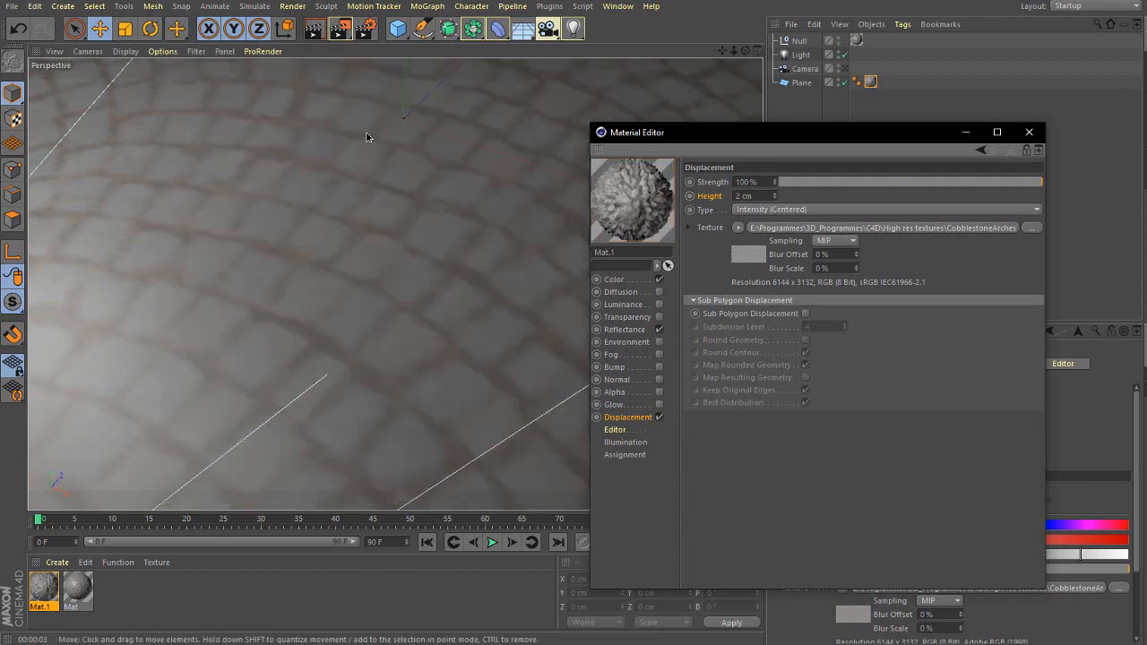
{"action": "left_click", "coordinate": [316, 33]}
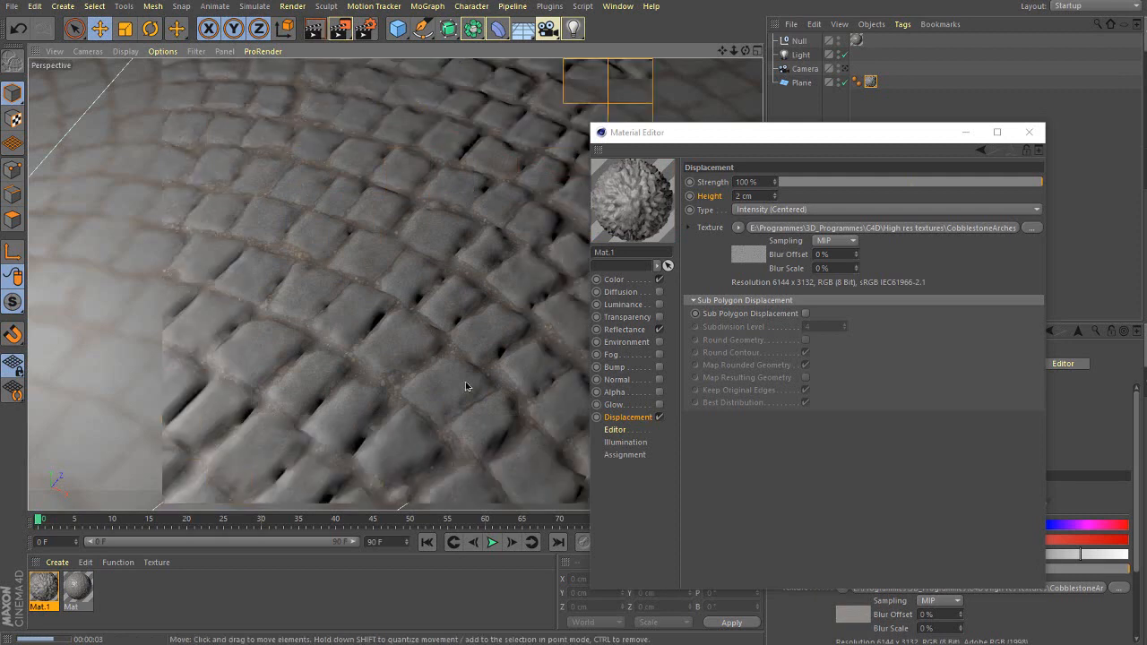
Enable Mat.1's Normal channel with CobblestoneArches002_NRM_6K.jpg, declining the project copy, and render the view
{"action": "left_click", "coordinate": [659, 380]}
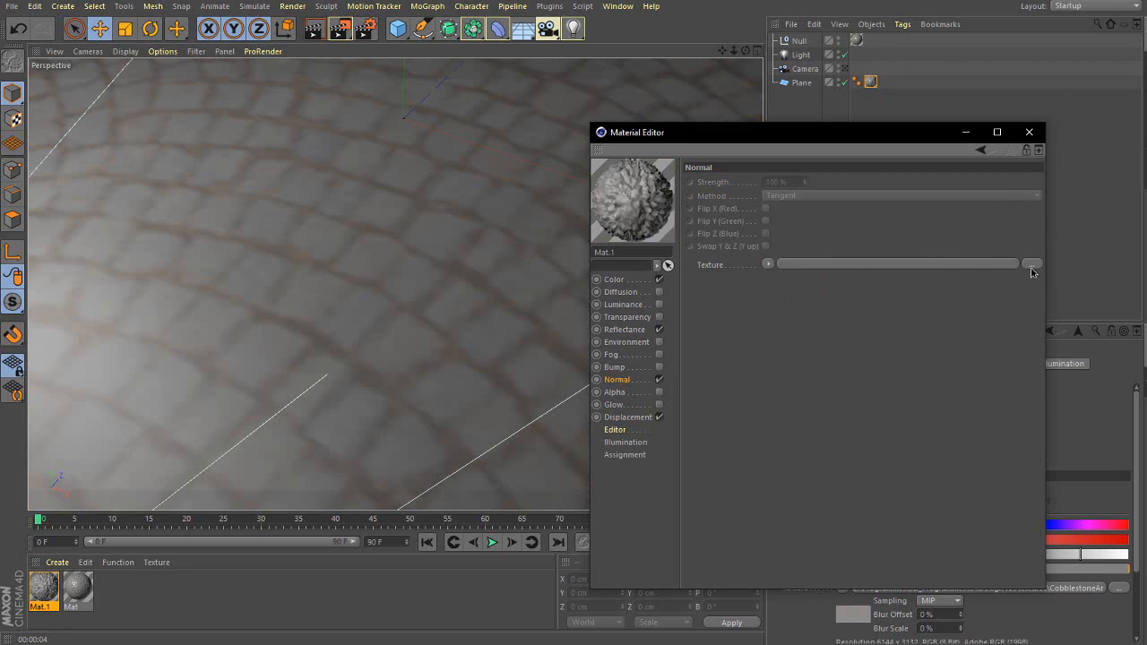
{"action": "left_click", "coordinate": [1032, 266]}
{"action": "left_click_drag", "start_coordinate": [948, 163], "coordinate": [598, 189]}
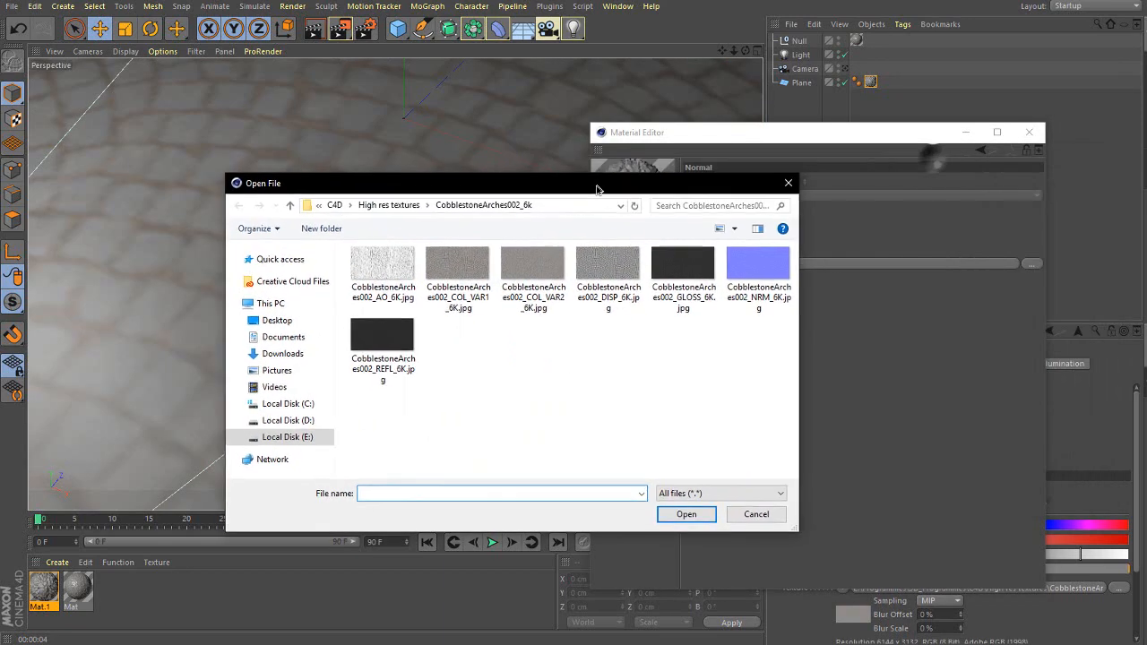
{"action": "left_click", "coordinate": [759, 269]}
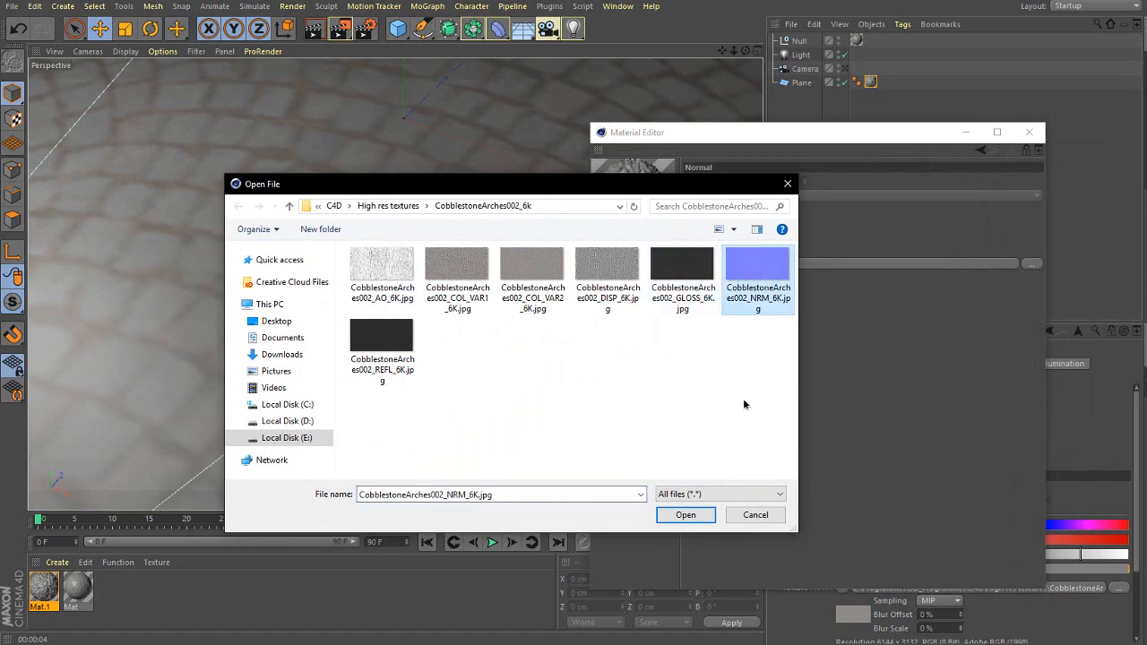
{"action": "left_click", "coordinate": [686, 515]}
{"action": "left_click", "coordinate": [653, 361]}
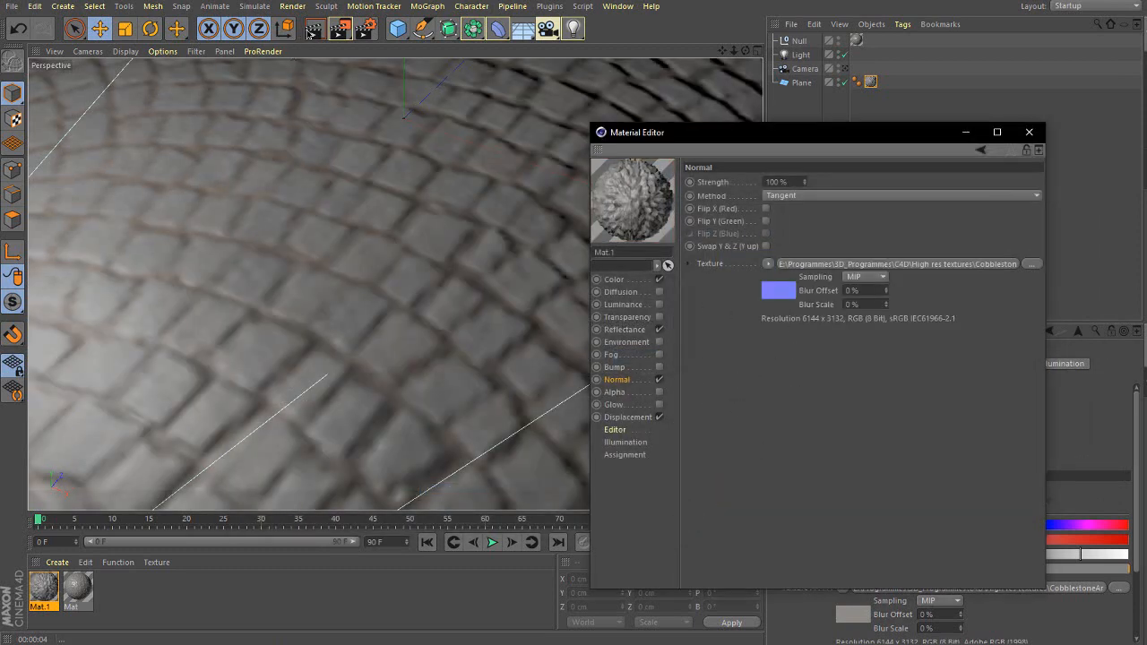
{"action": "left_click", "coordinate": [314, 29]}
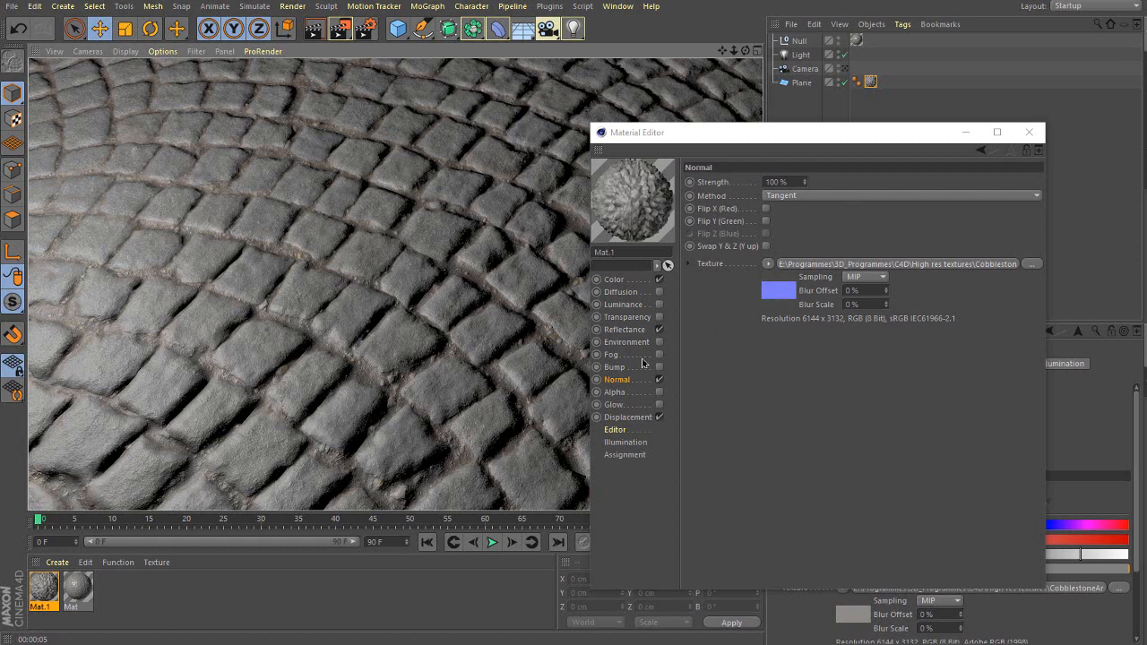
Enable Mat.1's Bump channel and load CobblestoneArches002_DISP_6K.jpg as its texture without copying it to the project
{"action": "left_click", "coordinate": [615, 368]}
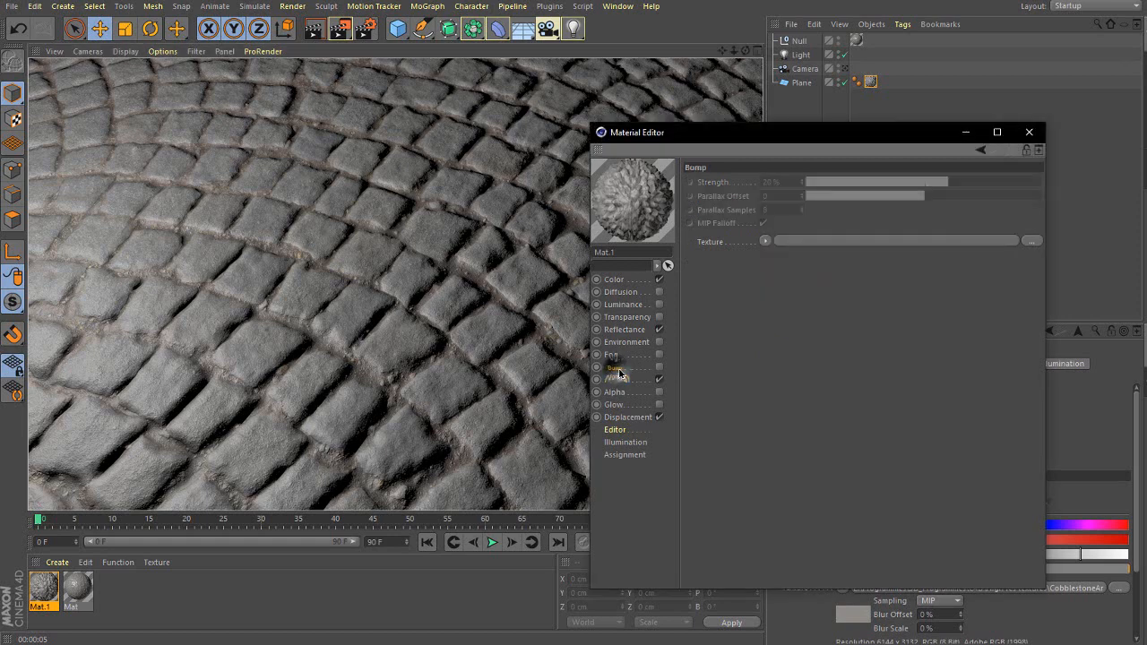
{"action": "left_click", "coordinate": [660, 368]}
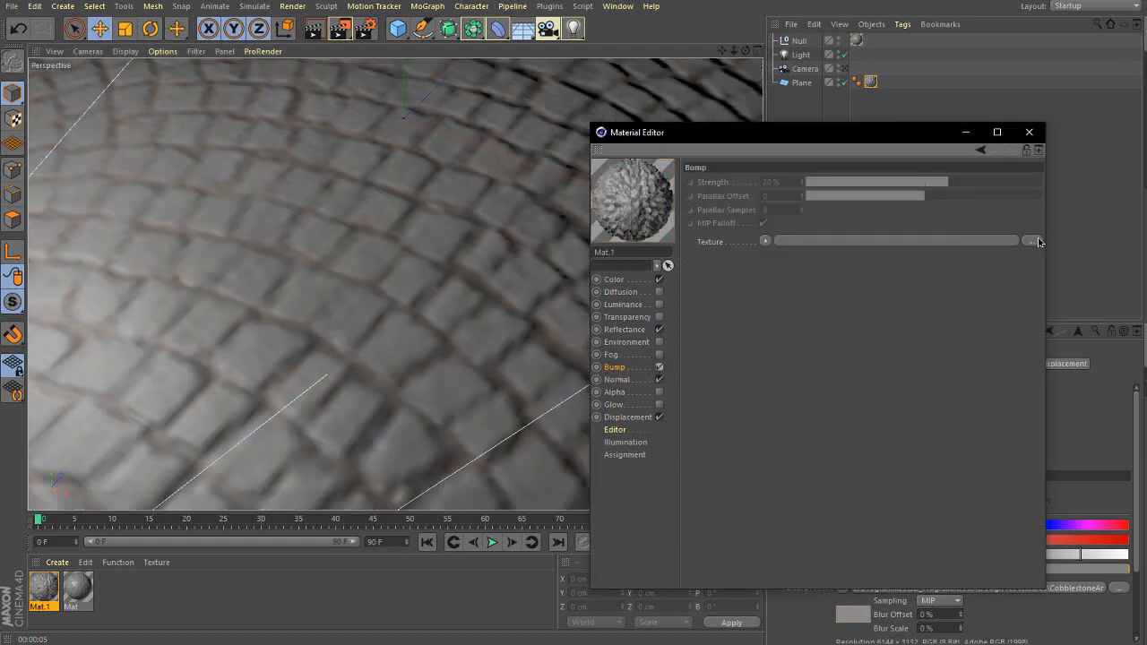
{"action": "left_click", "coordinate": [1031, 241]}
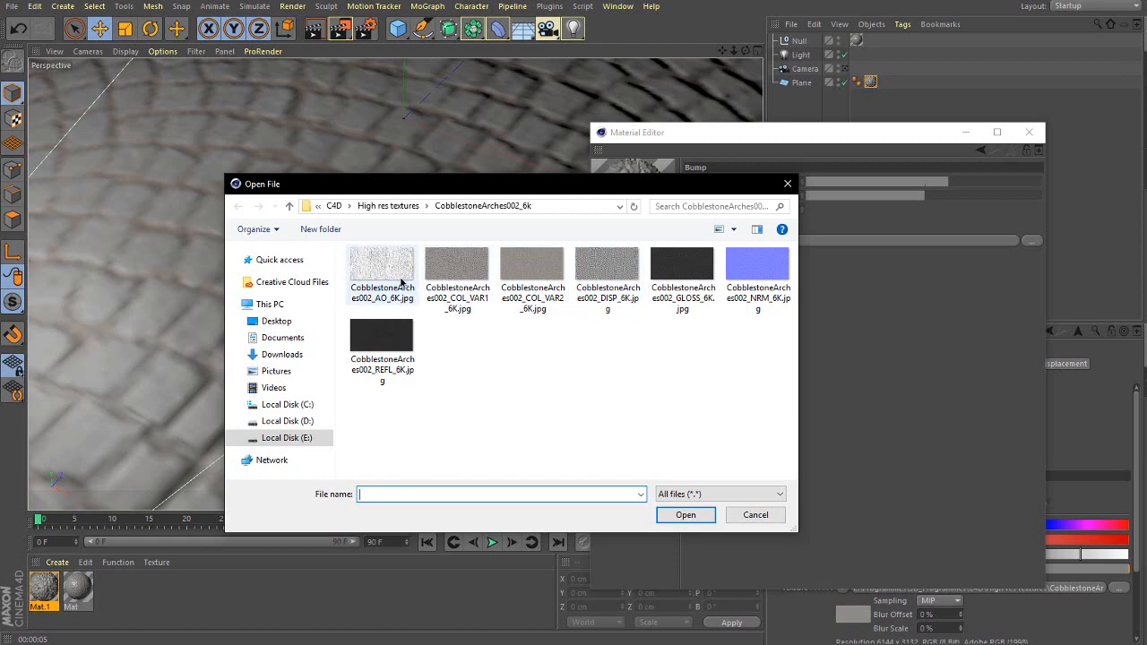
{"action": "double_click", "coordinate": [622, 282]}
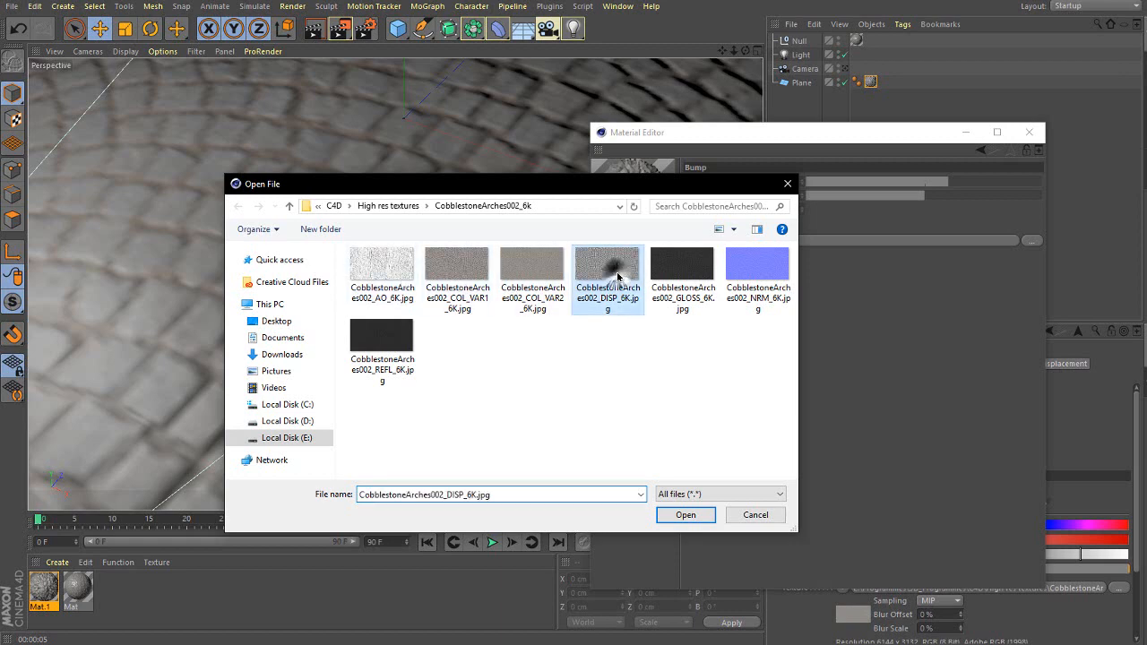
{"action": "left_click", "coordinate": [640, 357]}
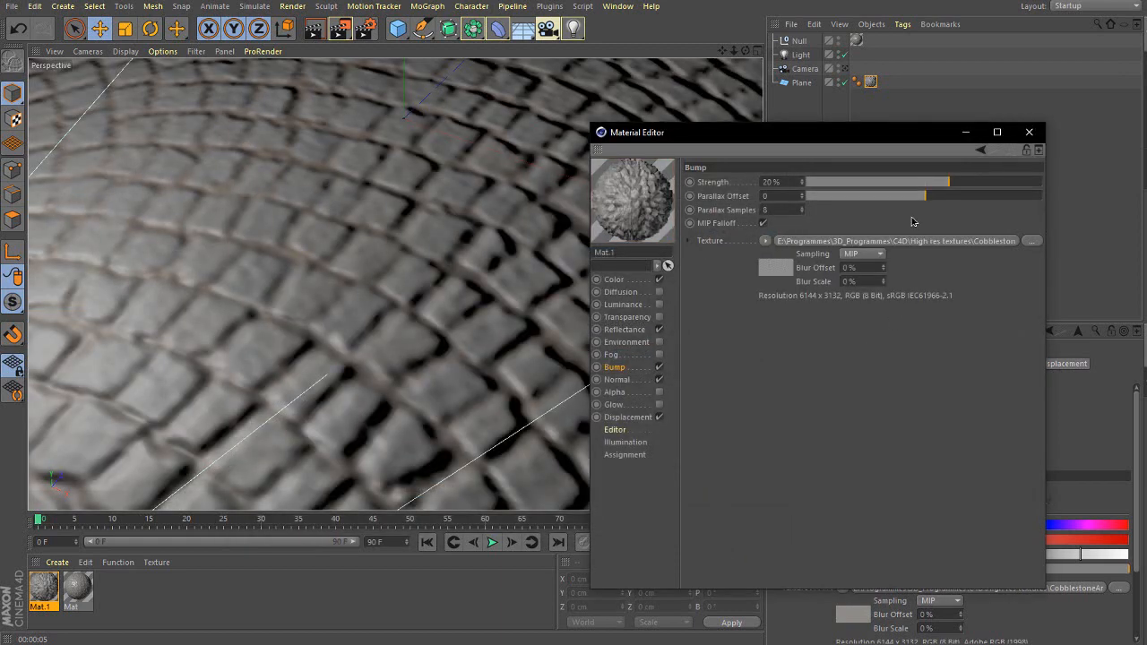
Set Mat.1's bump Strength to 30% and render the view
{"action": "left_click_drag", "start_coordinate": [955, 182], "coordinate": [968, 187]}
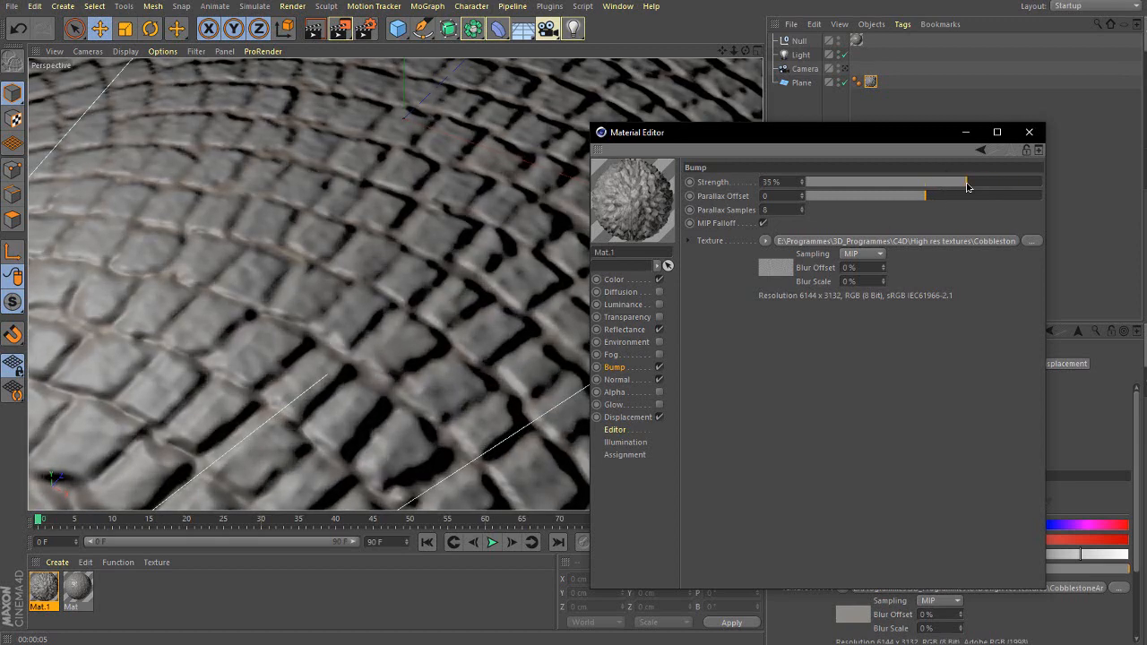
{"action": "left_click", "coordinate": [771, 182]}
{"action": "type", "text": "30"}
{"action": "key", "text": "Return"}
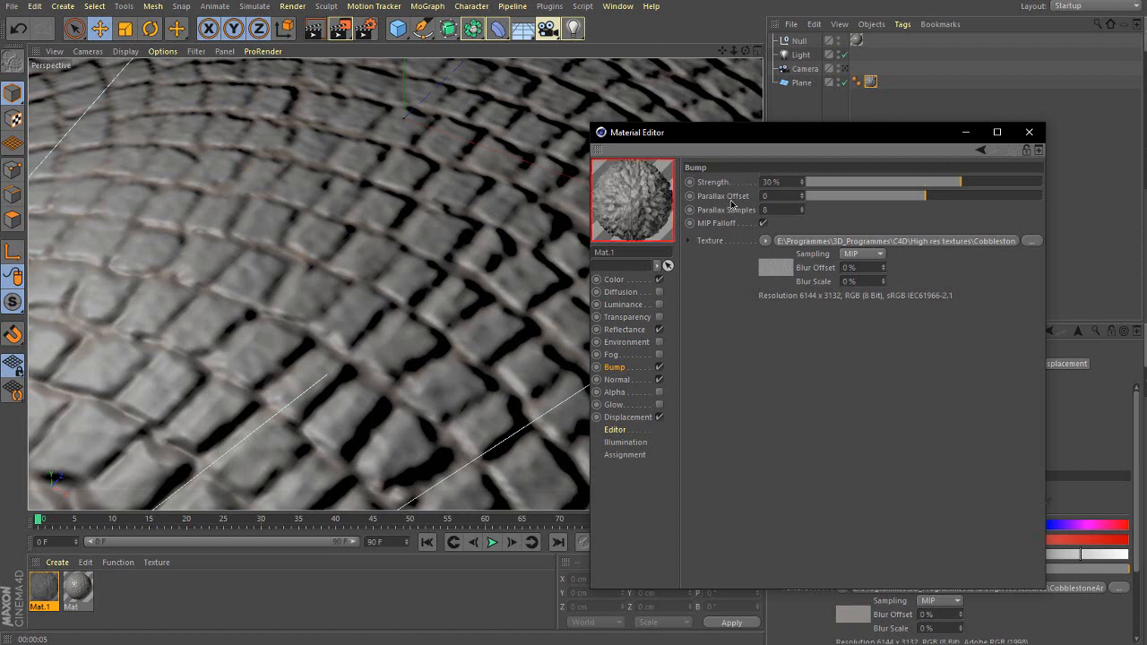
{"action": "left_click", "coordinate": [313, 36]}
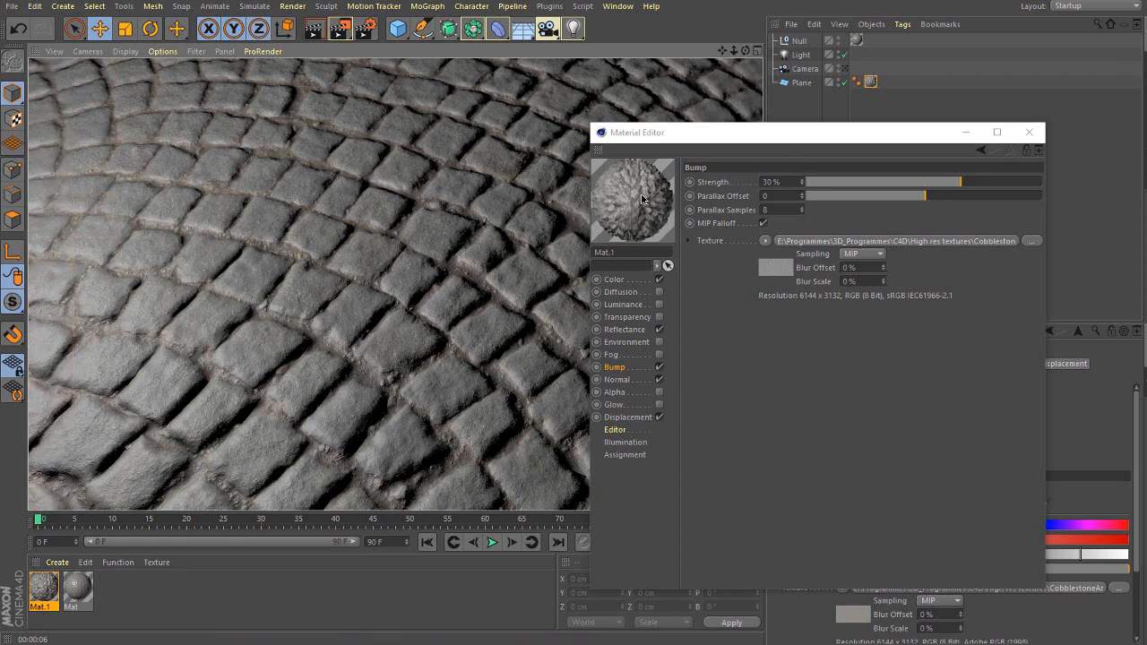
Replace the Default Specular layer in Mat.1's Reflectance channel with a Reflection (Legacy) layer
{"action": "left_click_drag", "start_coordinate": [641, 145], "coordinate": [461, 149]}
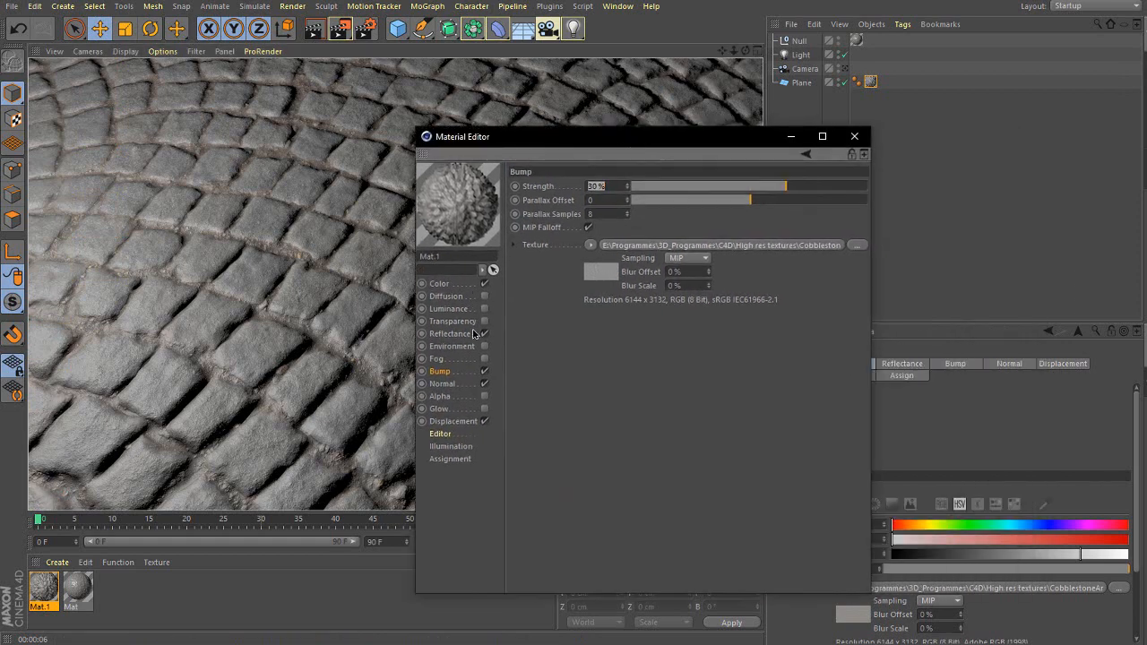
{"action": "left_click", "coordinate": [452, 335]}
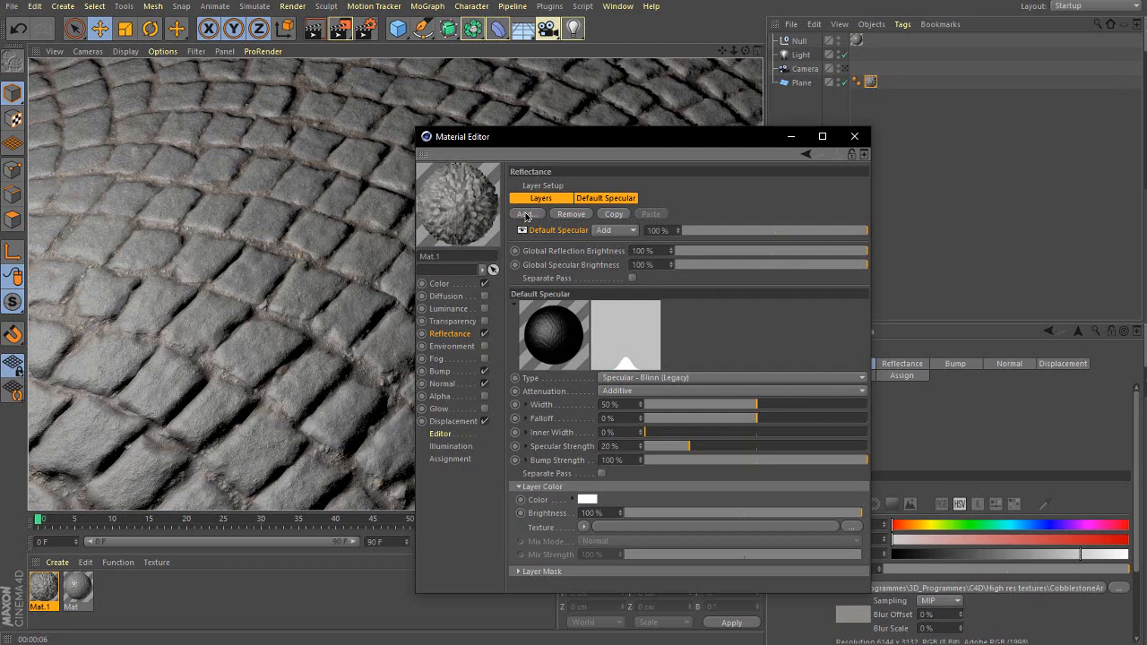
{"action": "left_click", "coordinate": [526, 214]}
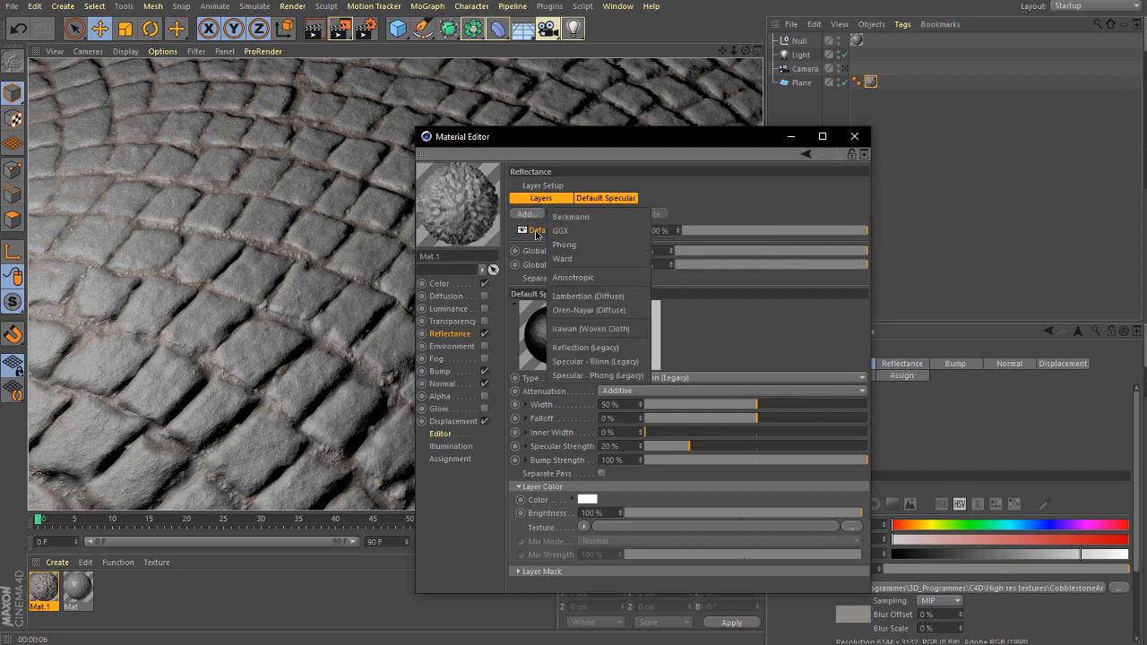
{"action": "left_click", "coordinate": [536, 235]}
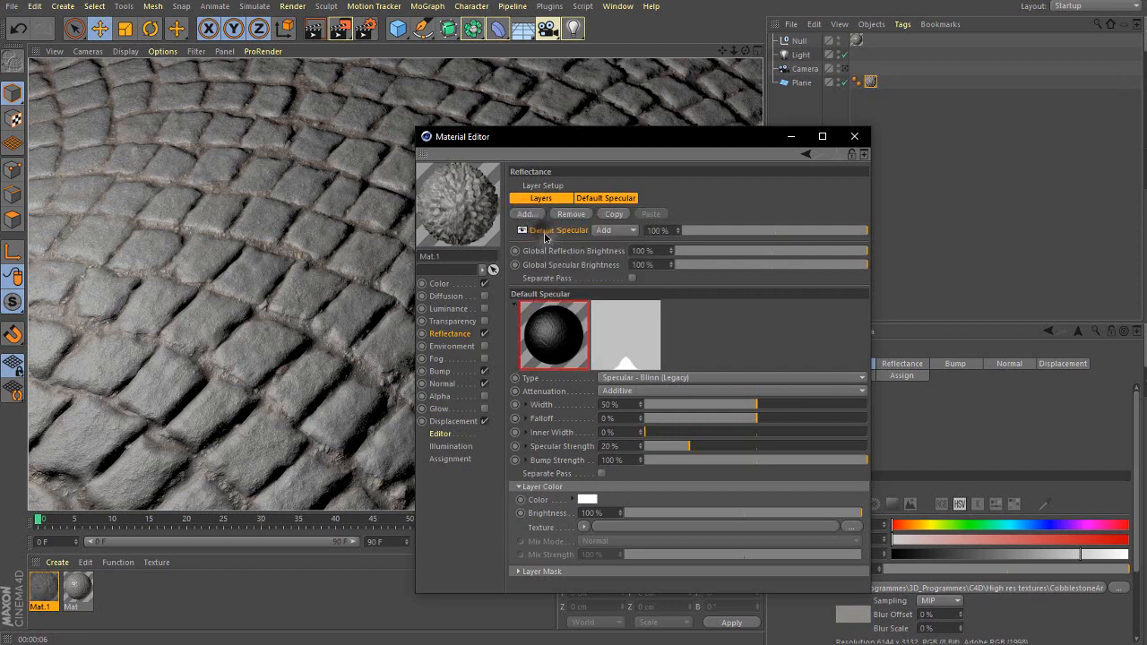
{"action": "left_click", "coordinate": [566, 214]}
{"action": "left_click", "coordinate": [528, 215]}
{"action": "left_click", "coordinate": [609, 347]}
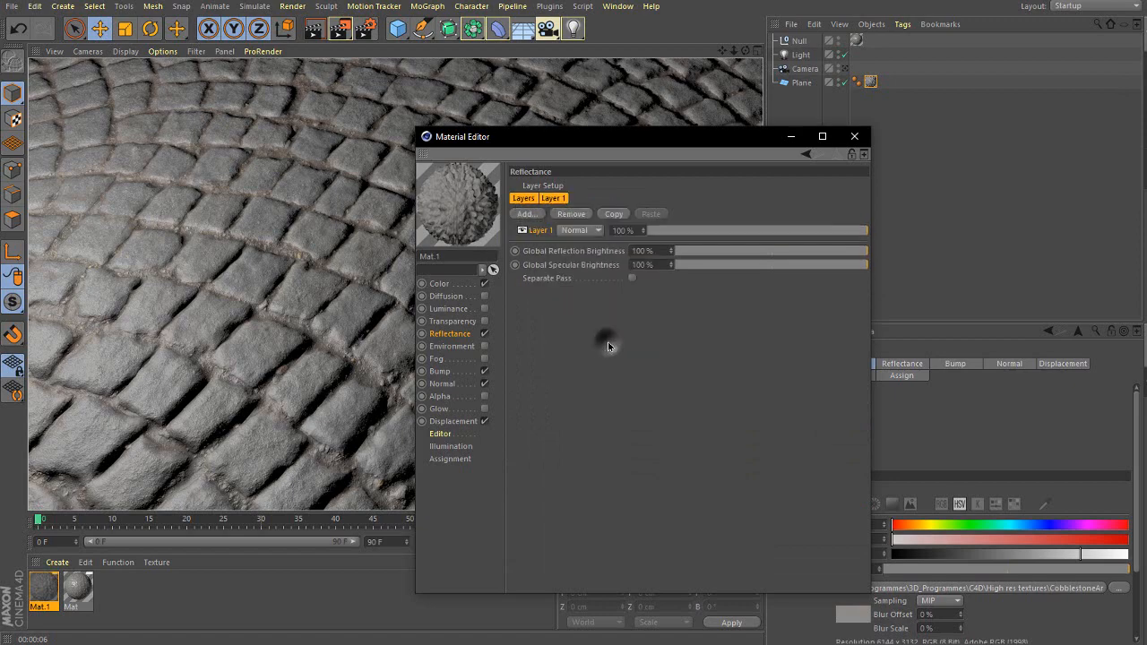
Load CobblestoneArches002_REFL_6K.jpg as the reflection layer's color texture, declining the project copy, and render the view
{"action": "left_click", "coordinate": [660, 500]}
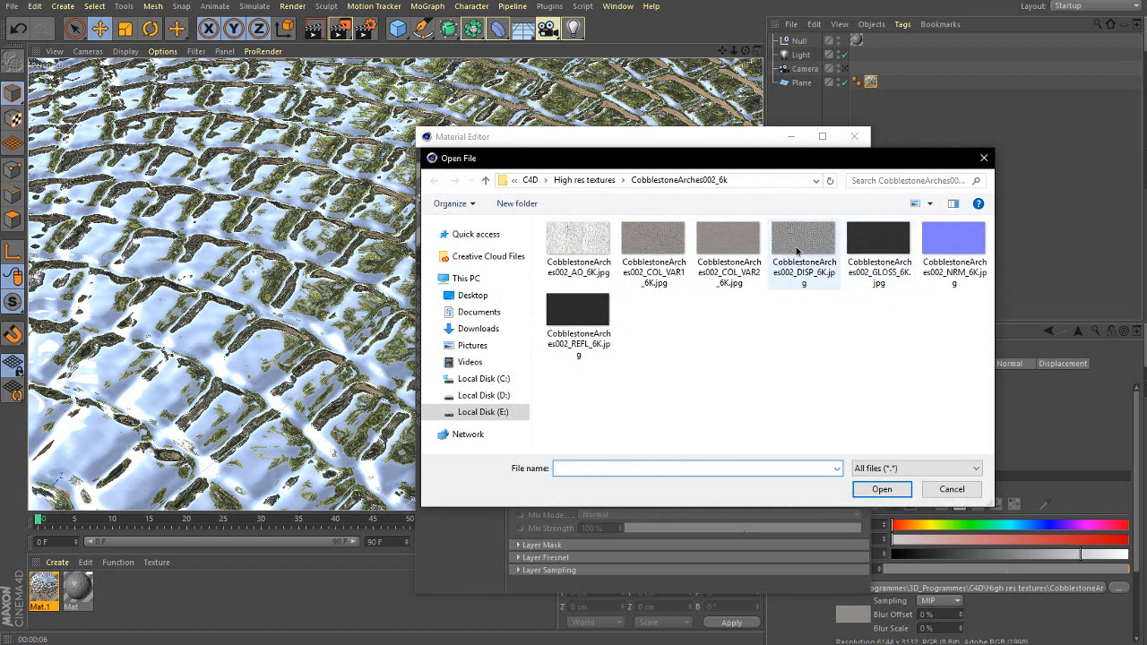
{"action": "left_click", "coordinate": [603, 321]}
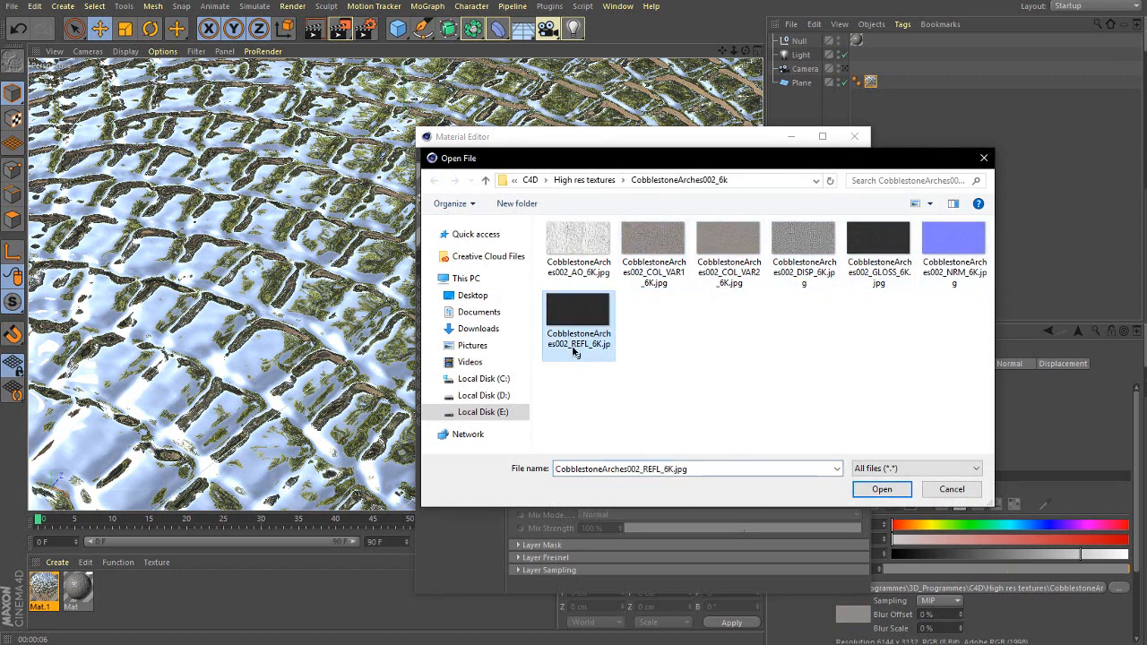
{"action": "left_click", "coordinate": [882, 489]}
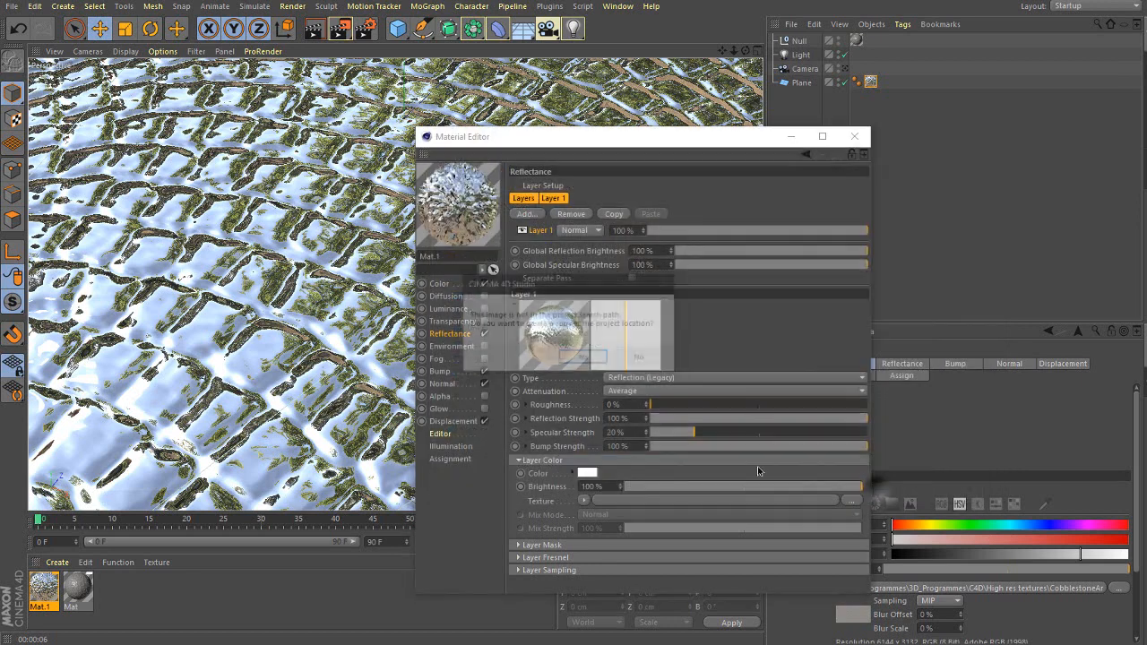
{"action": "left_click", "coordinate": [642, 358]}
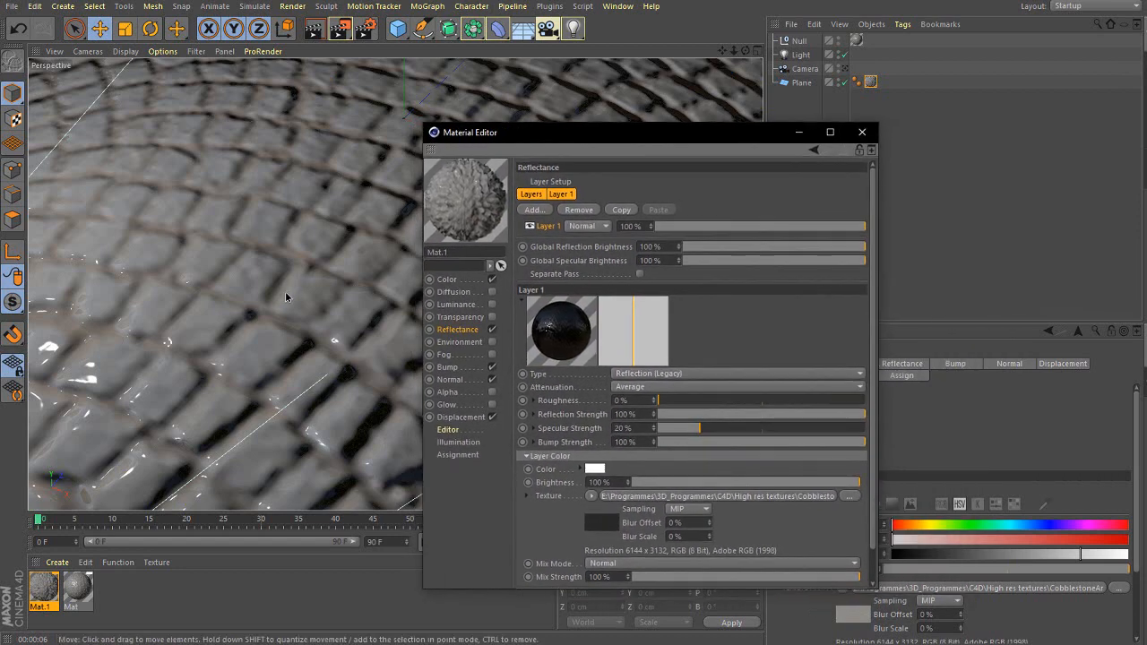
{"action": "left_click", "coordinate": [315, 30]}
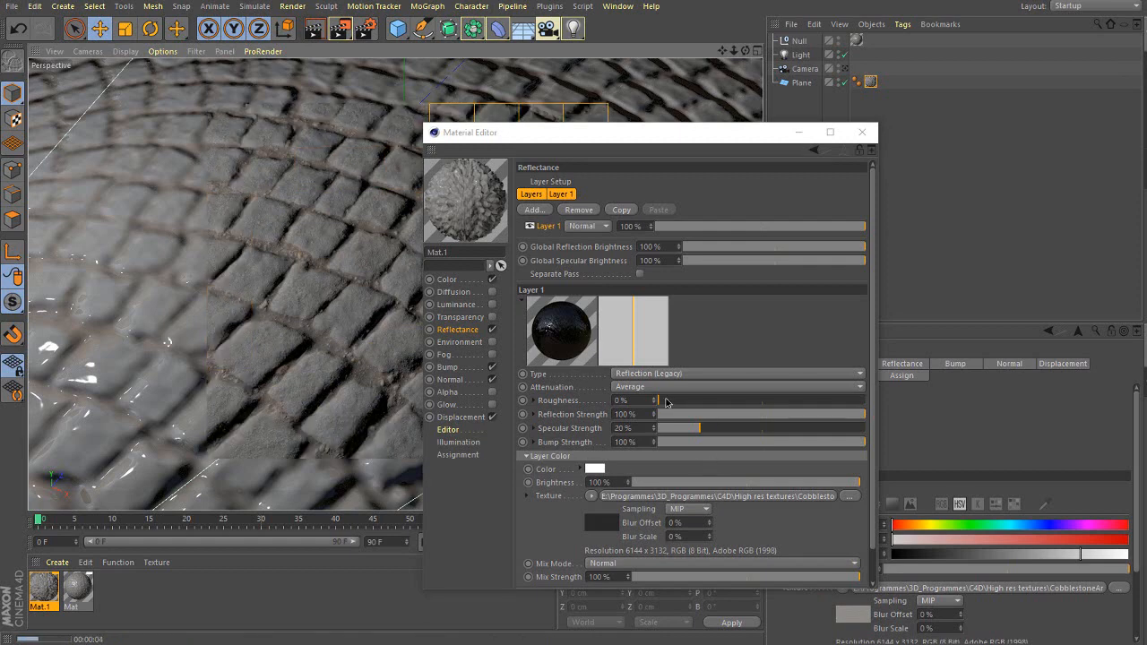
Set the reflection layer's Roughness to 26% and Specular Strength to 73%, and render the unobstructed view
{"action": "left_click_drag", "start_coordinate": [666, 402], "coordinate": [713, 402]}
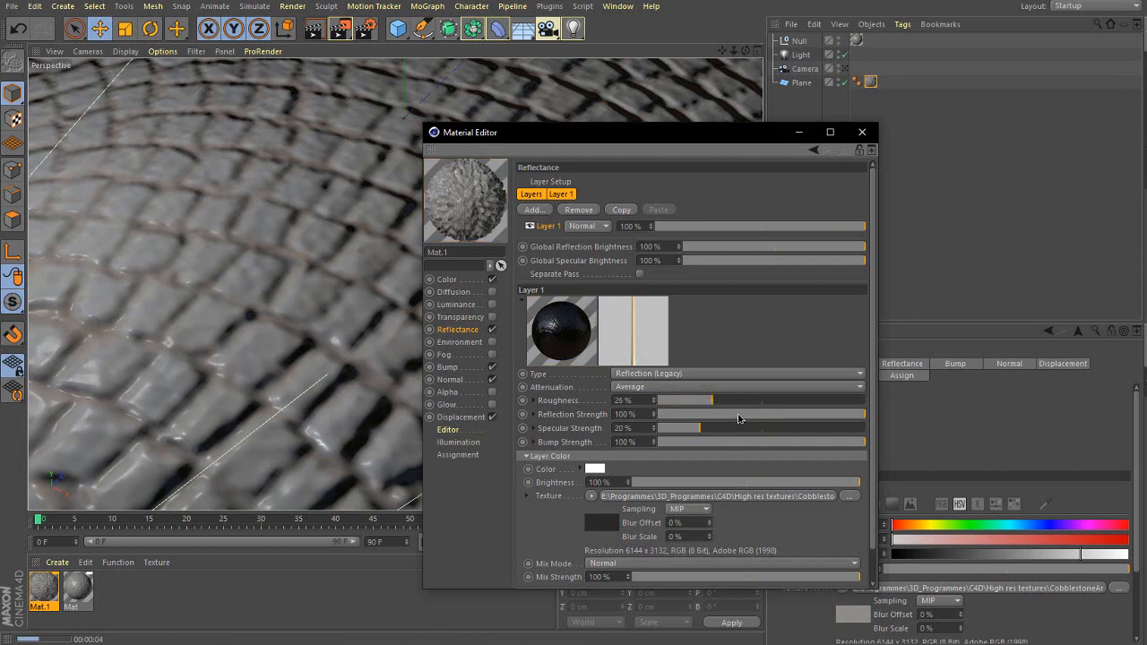
{"action": "left_click_drag", "start_coordinate": [709, 431], "coordinate": [811, 431]}
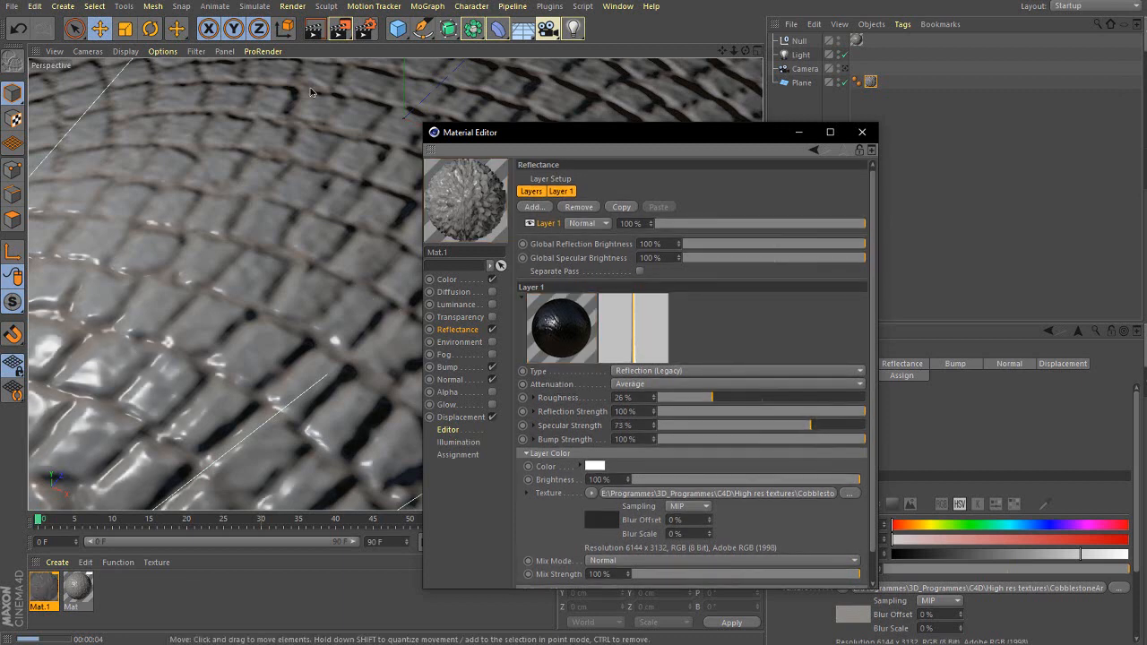
{"action": "left_click", "coordinate": [313, 31]}
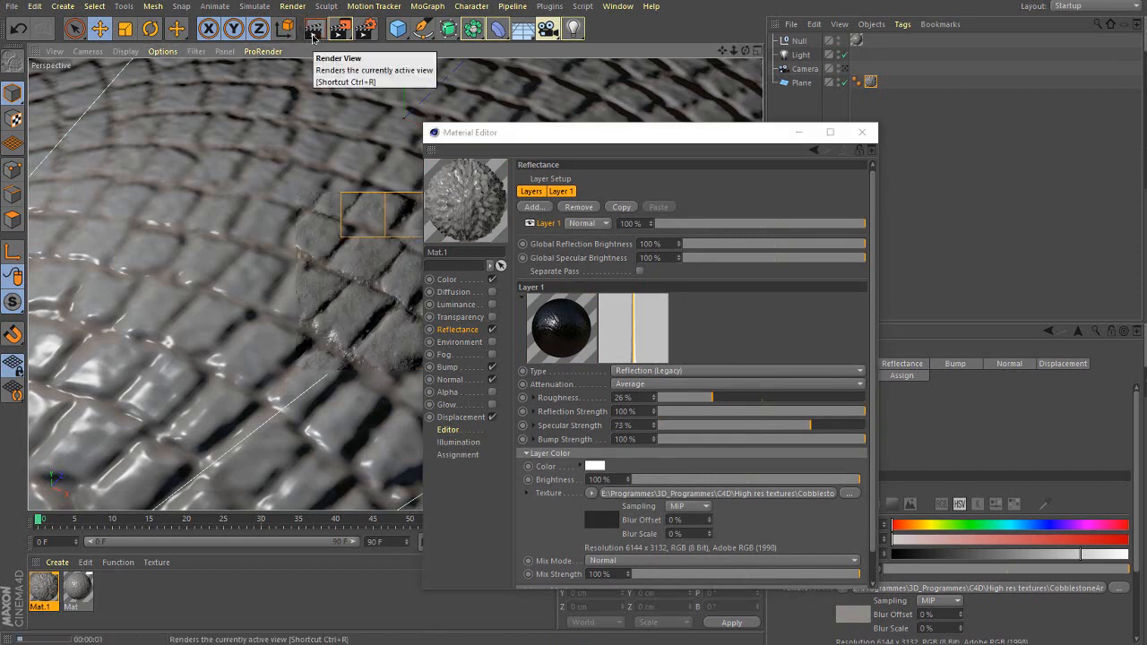
{"action": "left_click", "coordinate": [799, 133]}
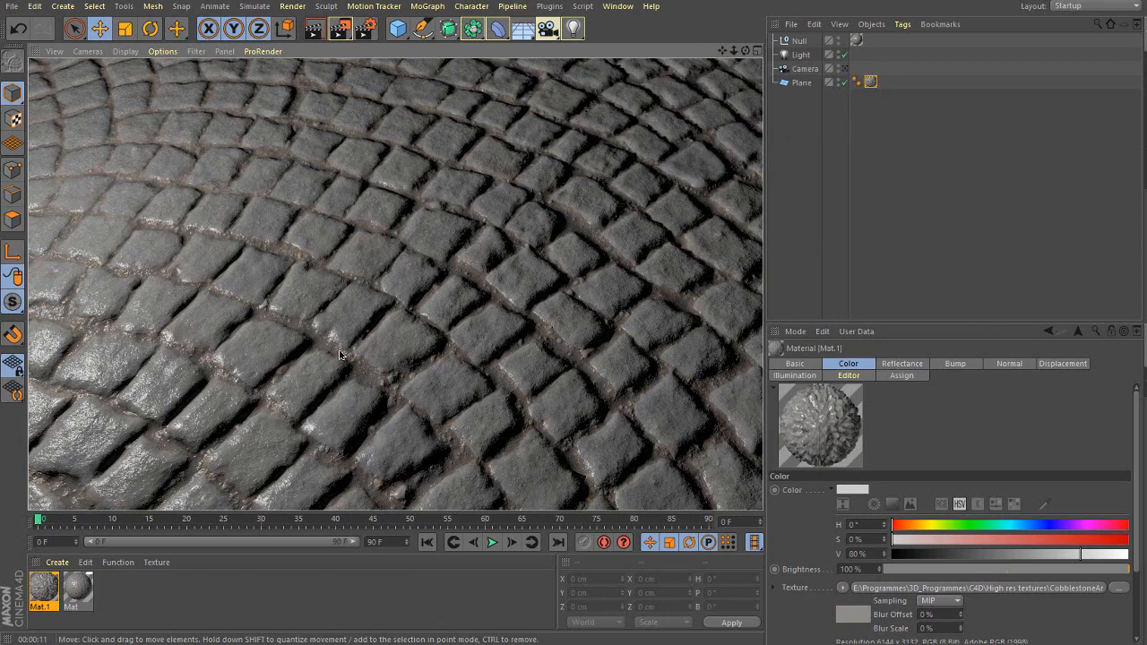
Disable Mat.1's Color channel to isolate its reflections, and minimize the Material Editor
{"action": "double_click", "coordinate": [37, 584]}
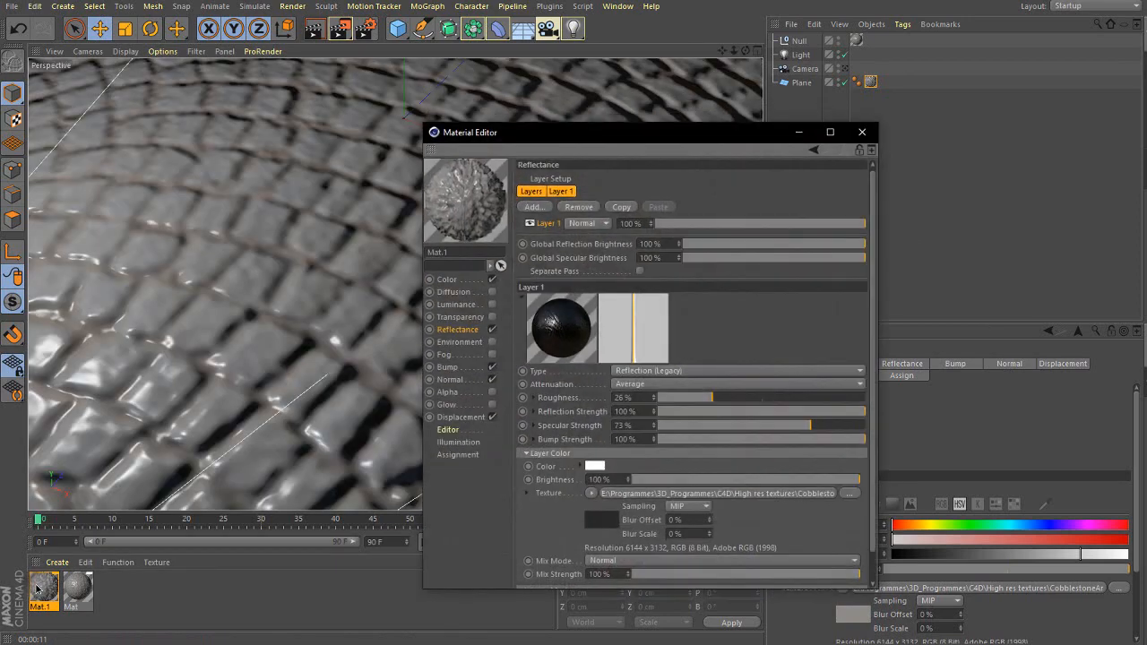
{"action": "left_click", "coordinate": [492, 280]}
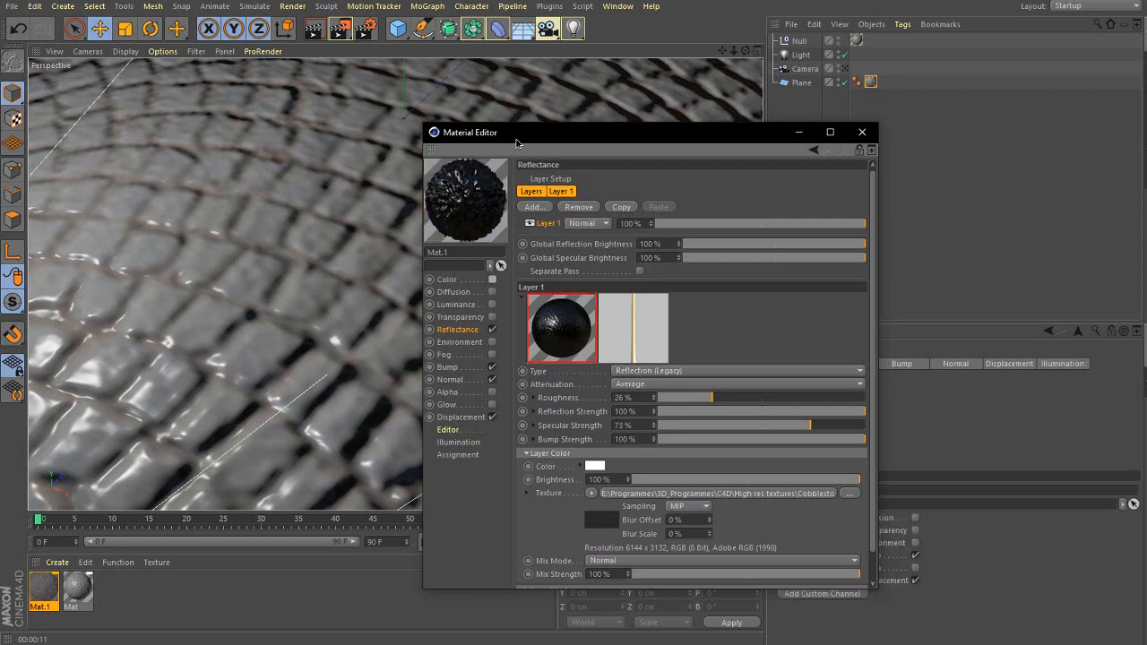
{"action": "left_click_drag", "start_coordinate": [511, 134], "coordinate": [672, 131]}
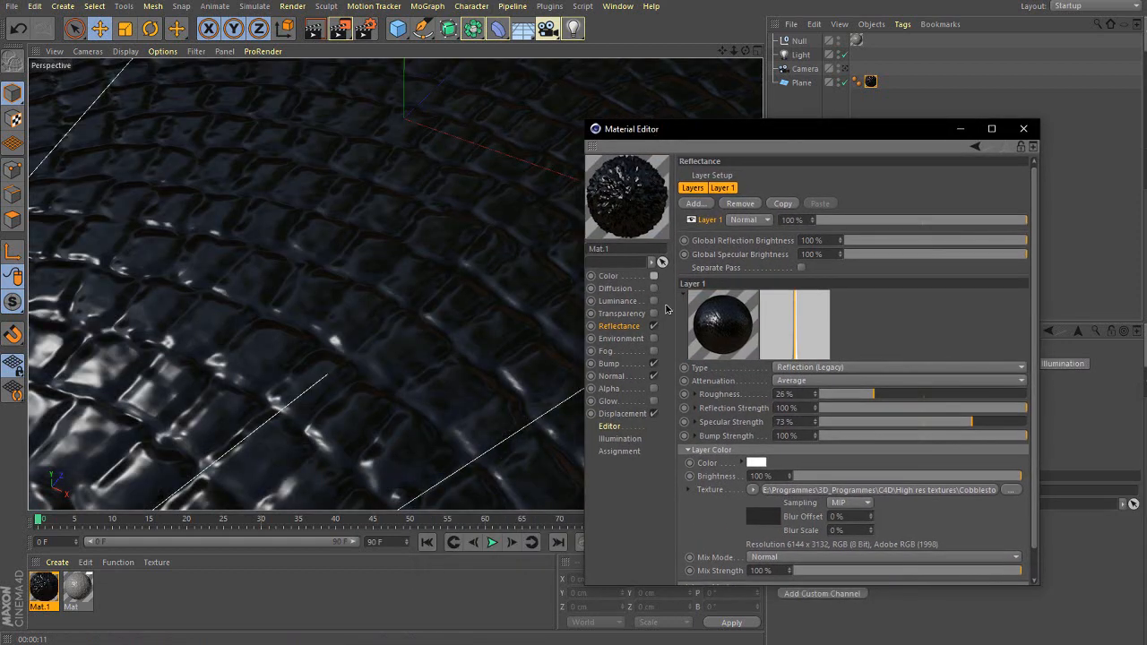
{"action": "left_click", "coordinate": [609, 278]}
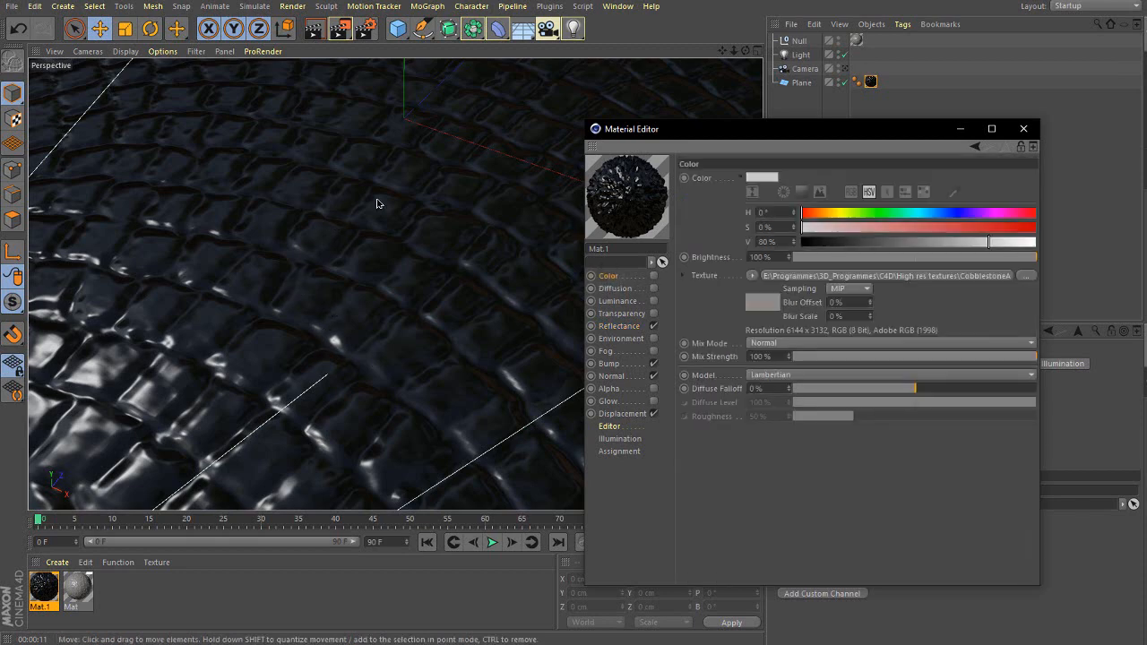
{"action": "left_click", "coordinate": [959, 130]}
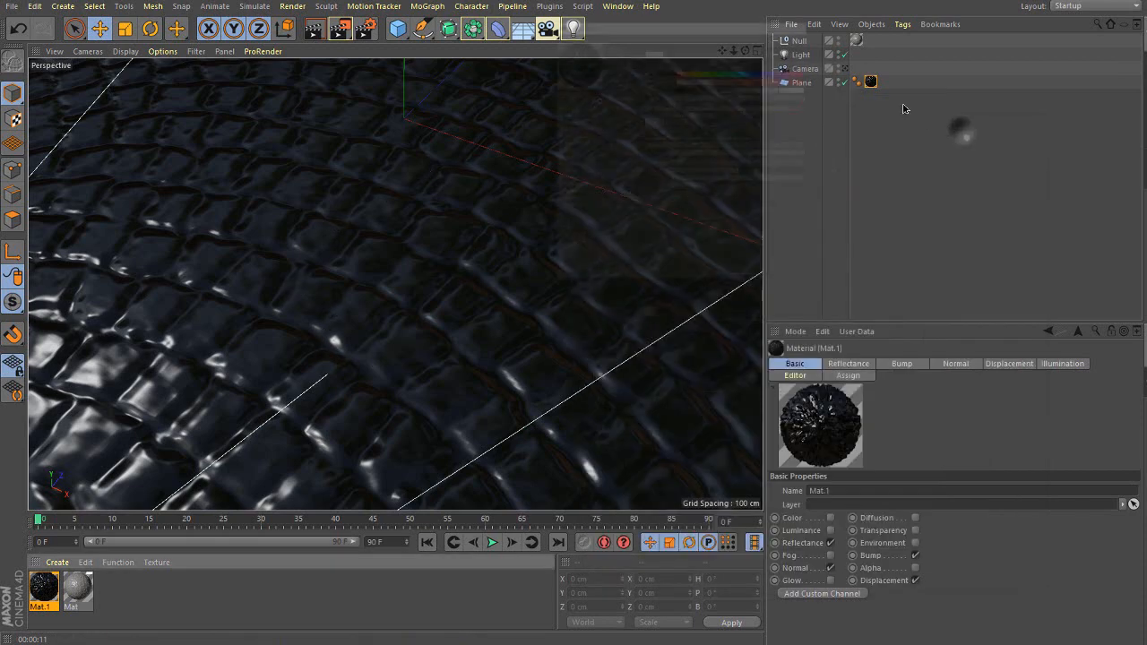
Toggle the scene camera's view, reframe the reflective cobblestones, and render them without color
{"action": "left_click", "coordinate": [846, 71]}
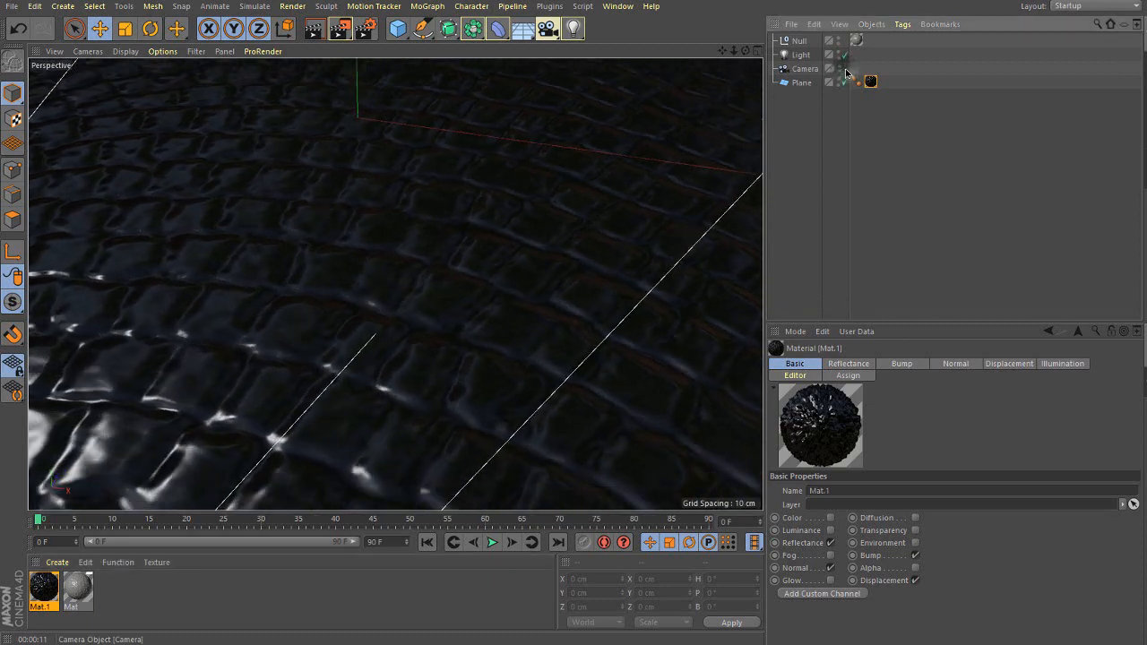
{"action": "left_click_drag", "start_coordinate": [264, 314], "coordinate": [251, 325], "text": "alt"}
{"action": "right_click_drag", "start_coordinate": [255, 337], "coordinate": [241, 359], "text": "alt"}
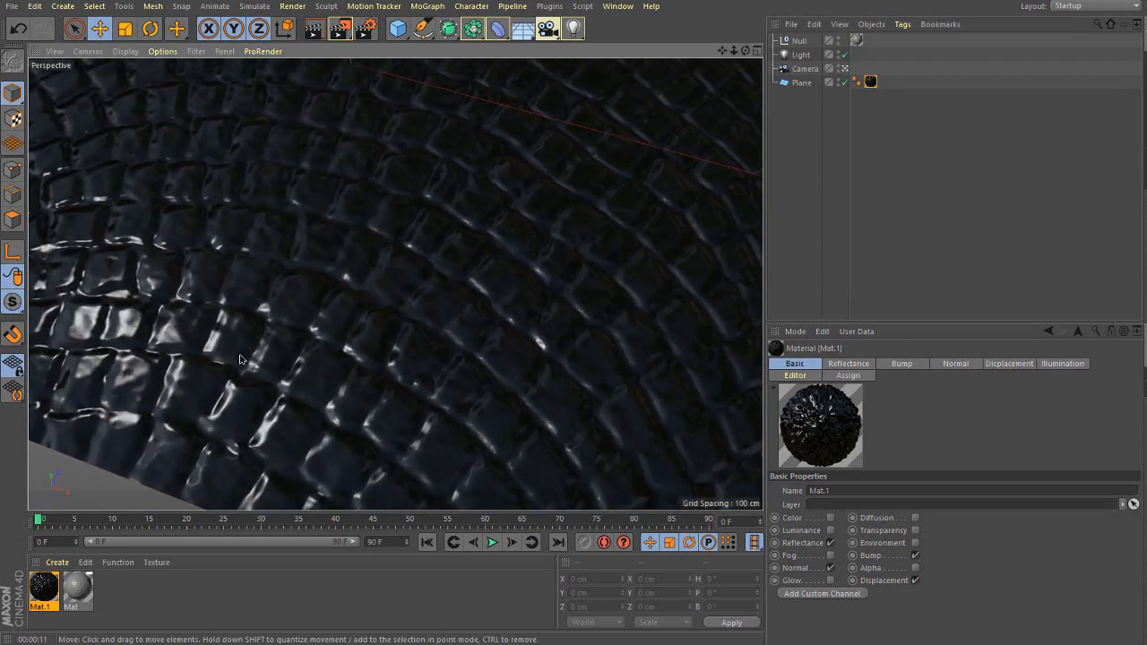
{"action": "middle_click_drag", "start_coordinate": [243, 339], "coordinate": [252, 396], "text": "alt"}
{"action": "right_click_drag", "start_coordinate": [252, 397], "coordinate": [271, 377], "text": "alt"}
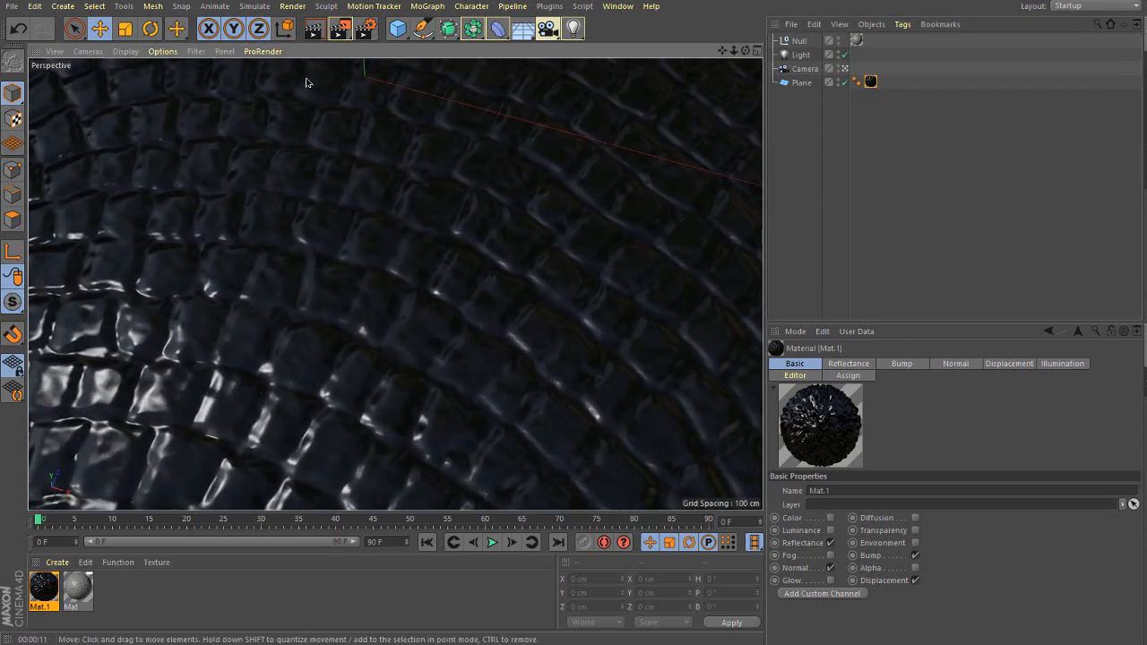
{"action": "left_click", "coordinate": [315, 30]}
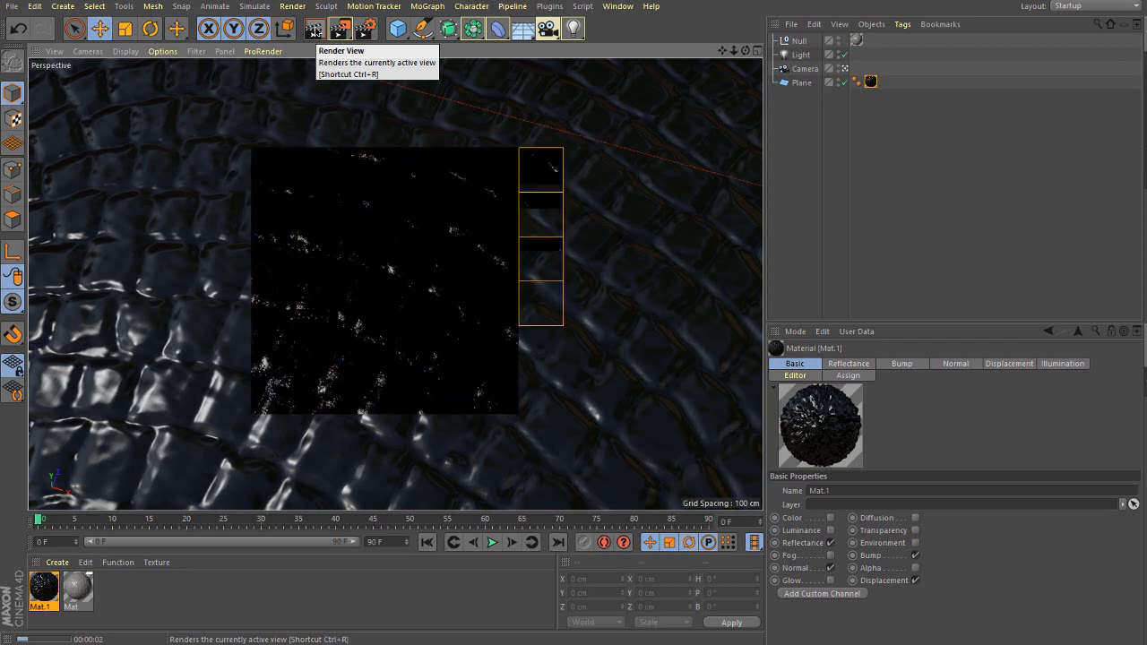